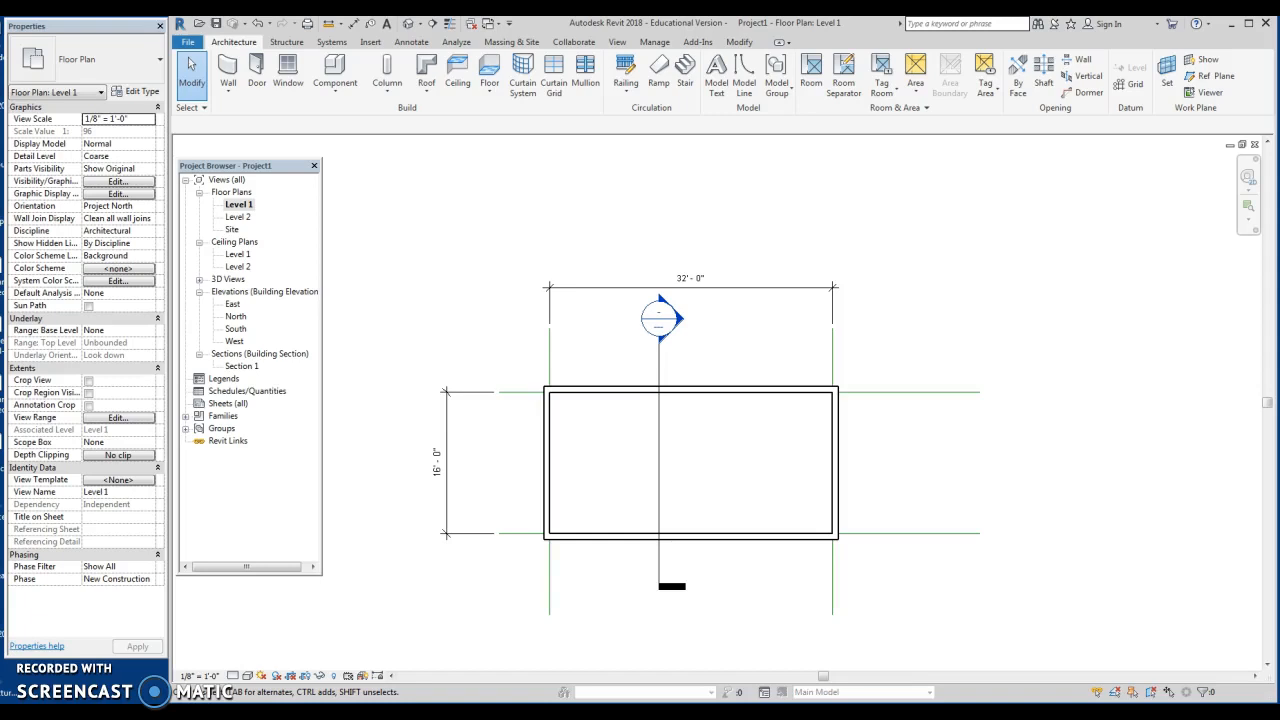
Open the East elevation view from its elevation marker in the Level 1 floor plan.
scroll(596, 476, "down", 4)
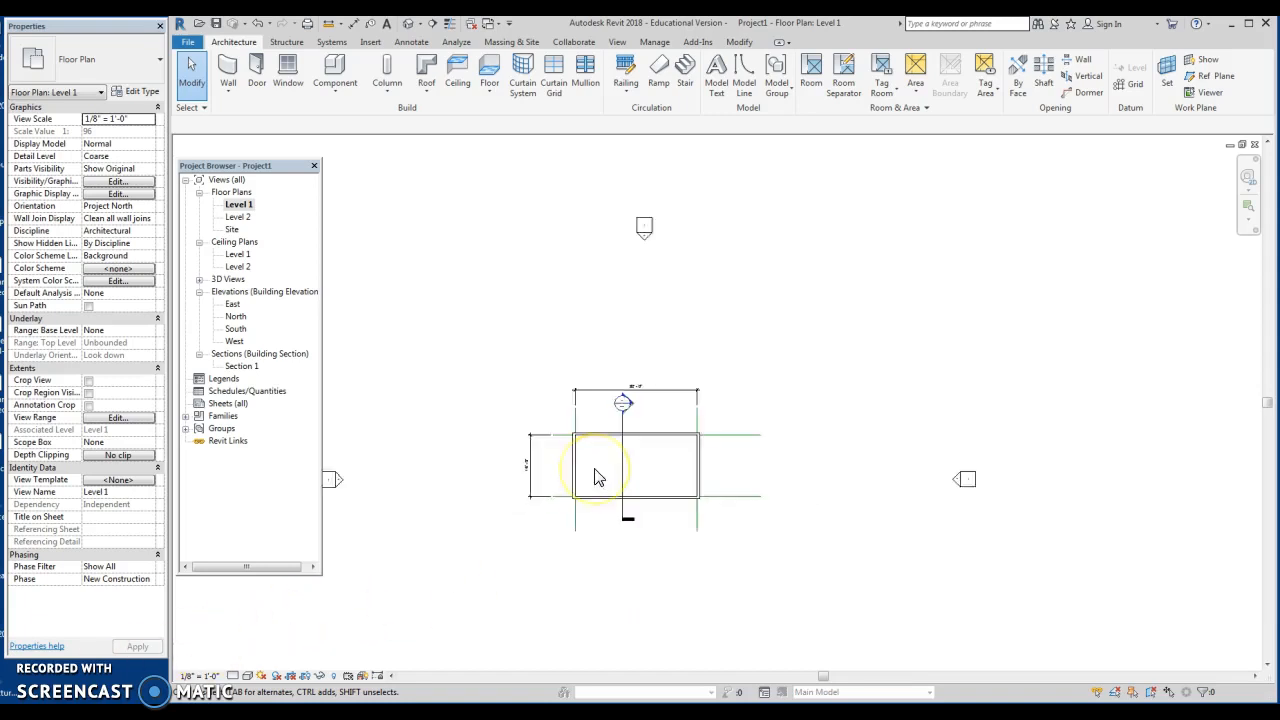
middle_click_drag(596, 476, 608, 400)
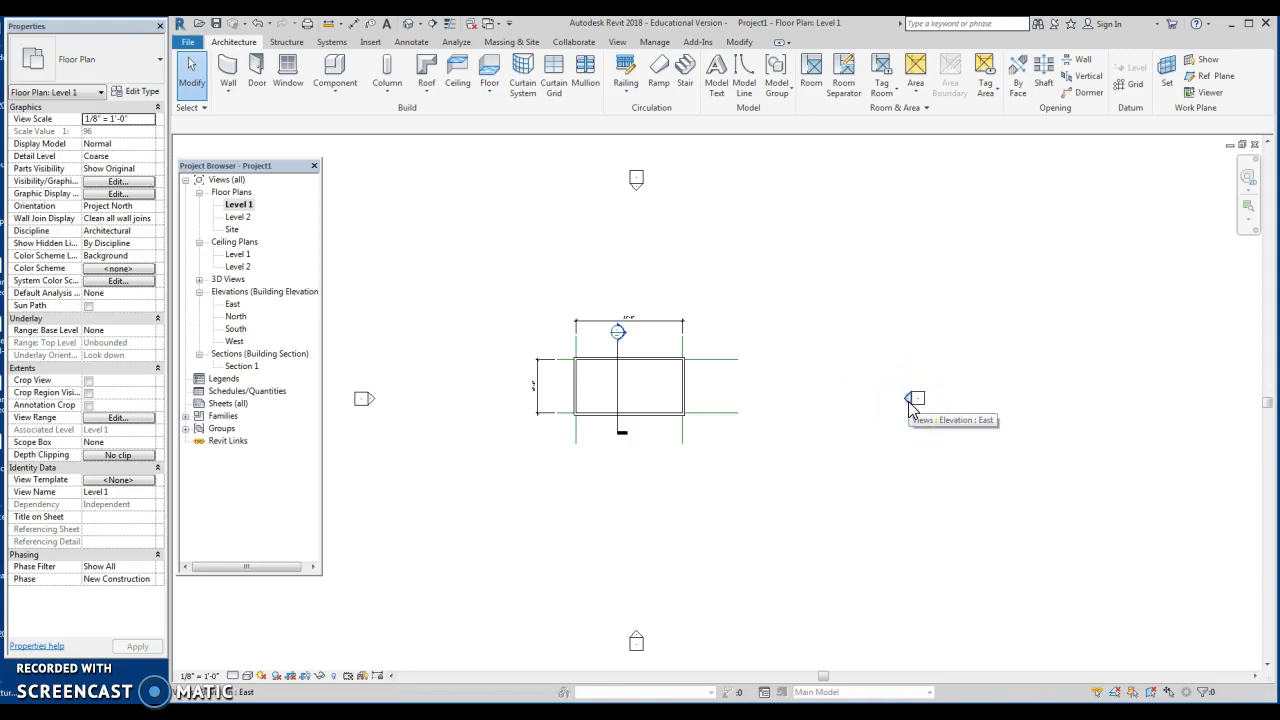
left_click(232, 305)
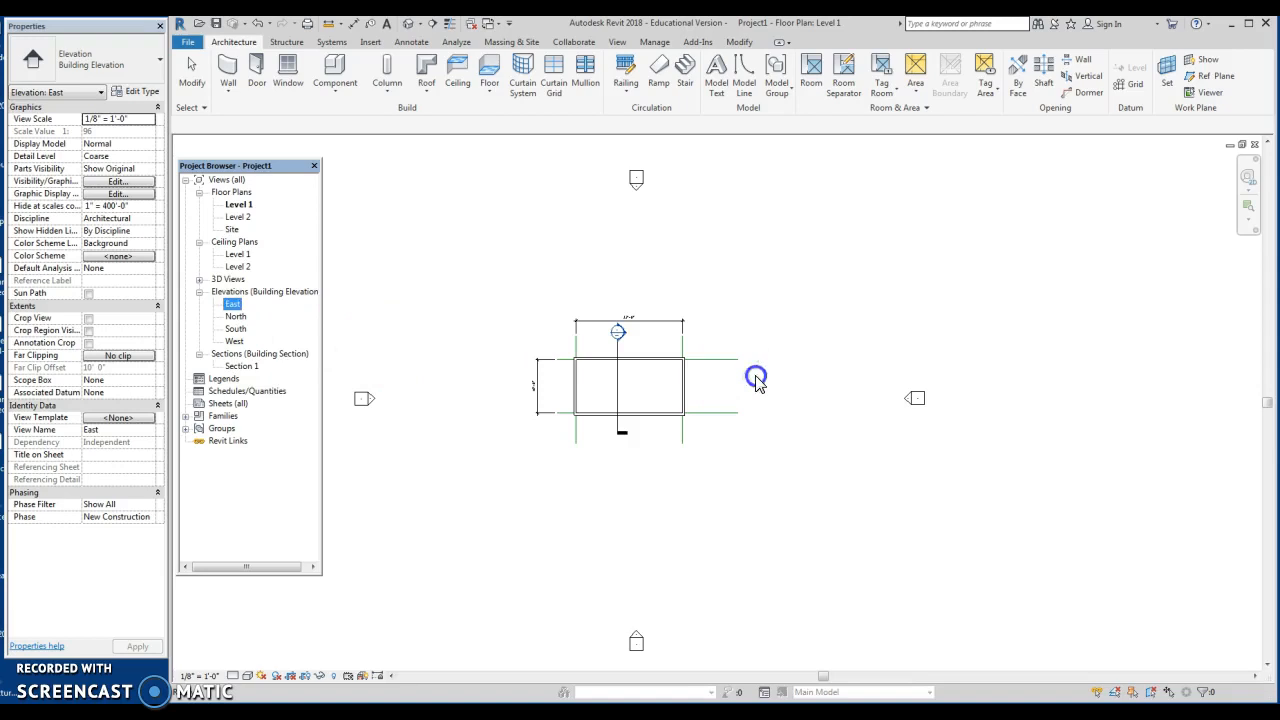
left_click(910, 402)
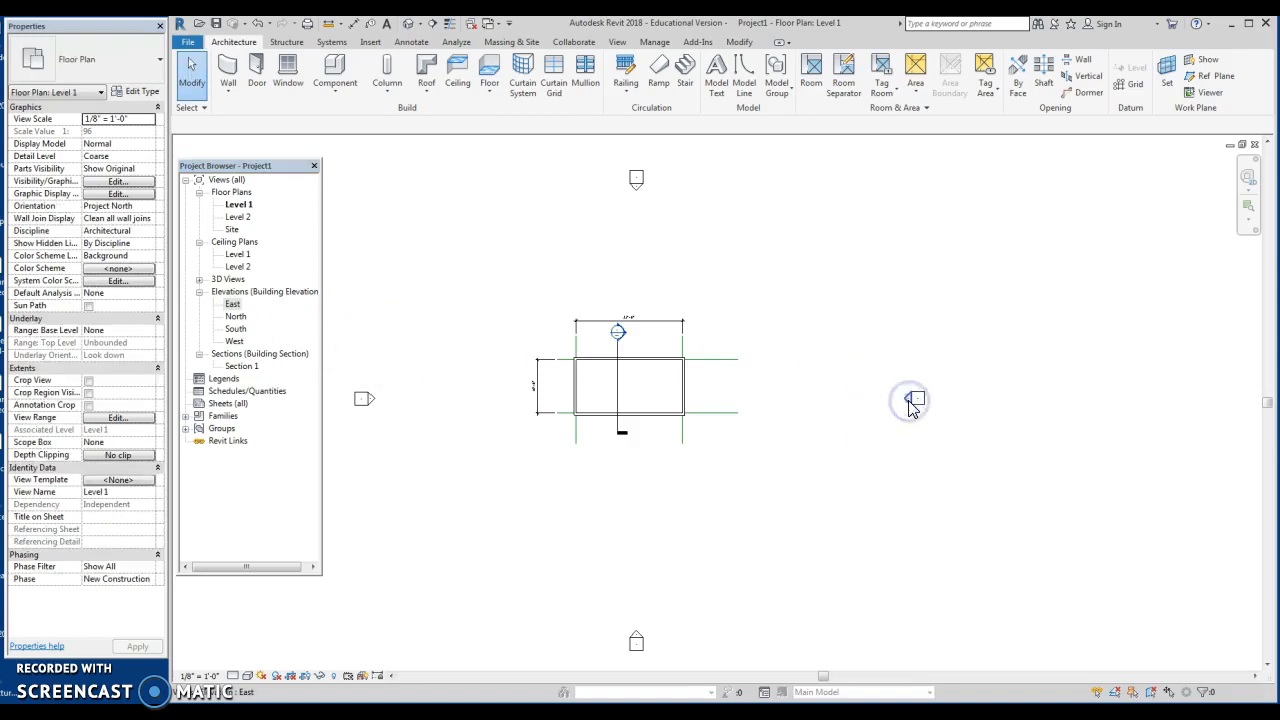
double_click(910, 402)
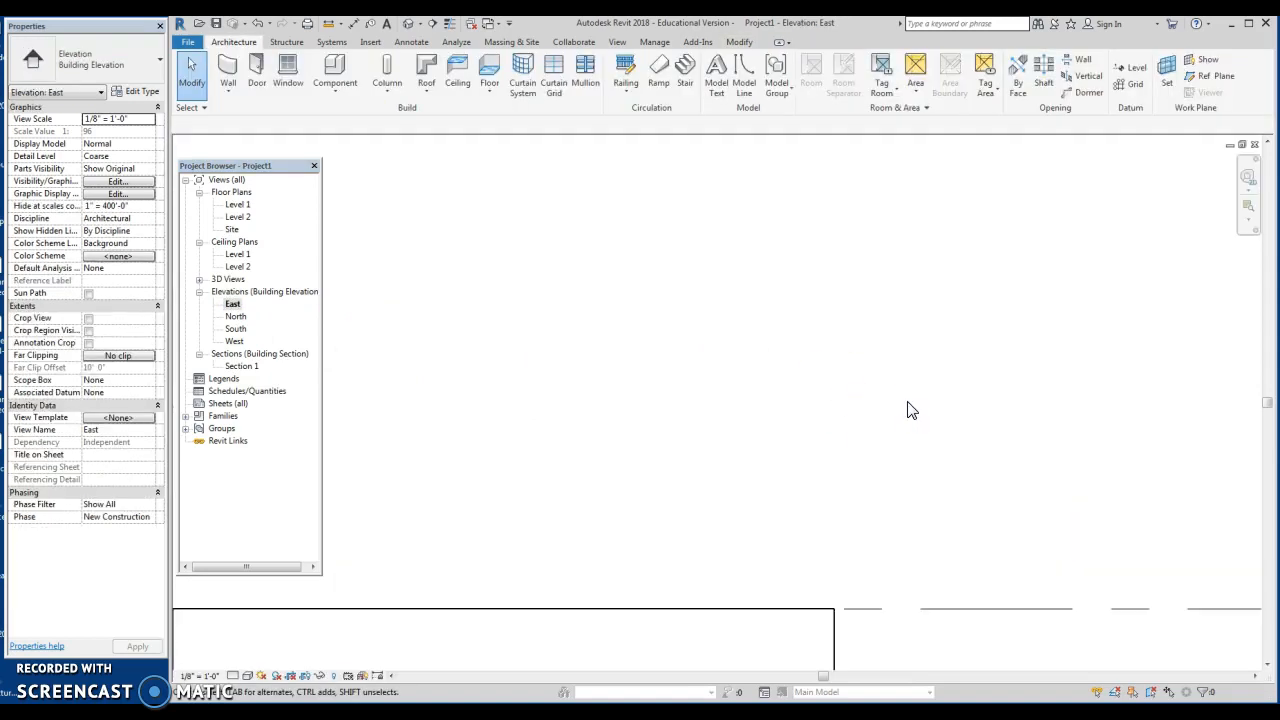
Start editing the east wall's profile and delete all of its existing sketch lines.
scroll(810, 510, "down", 3)
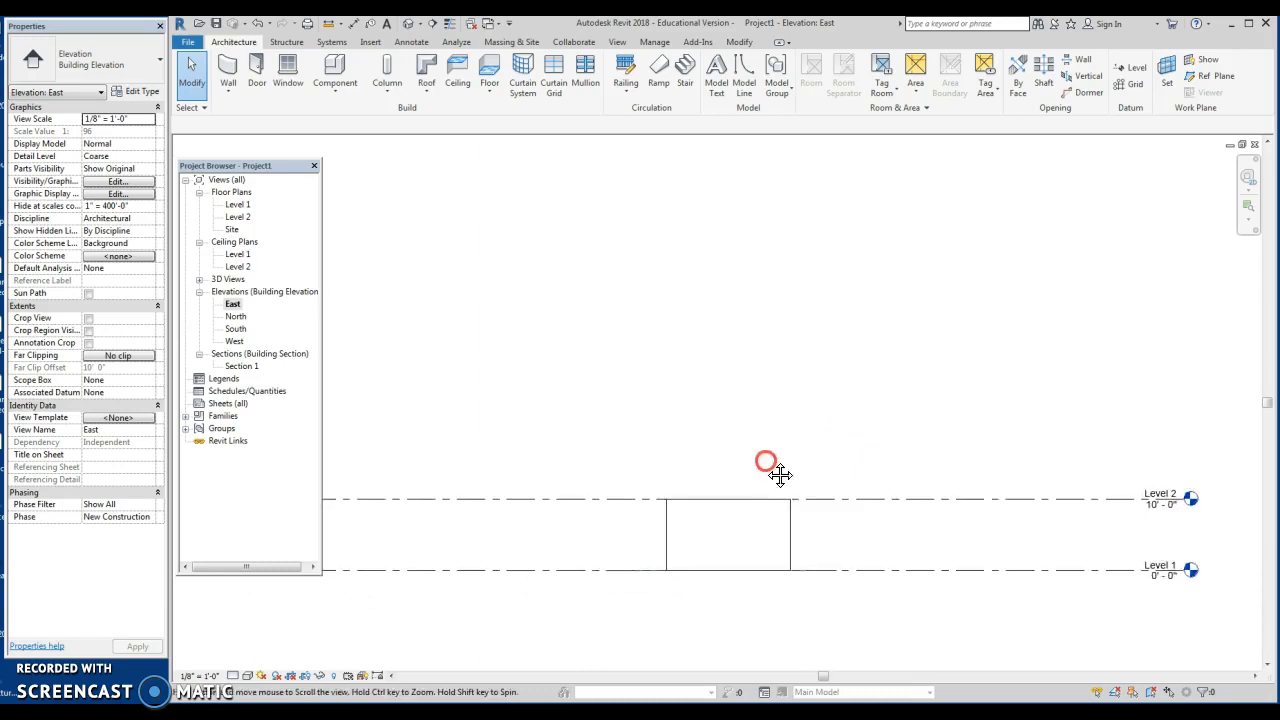
middle_click_drag(806, 514, 728, 486)
left_click(729, 480)
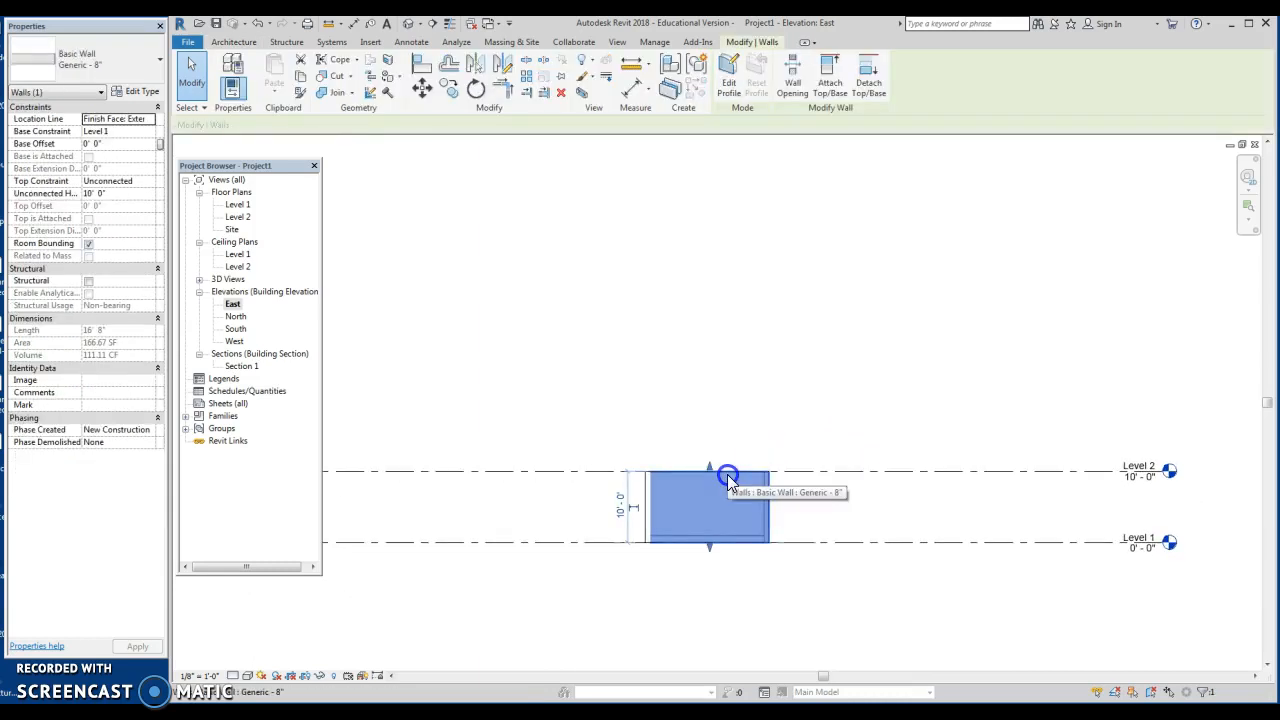
left_click(726, 95)
scroll(689, 440, "up", 2)
middle_click_drag(689, 440, 653, 338)
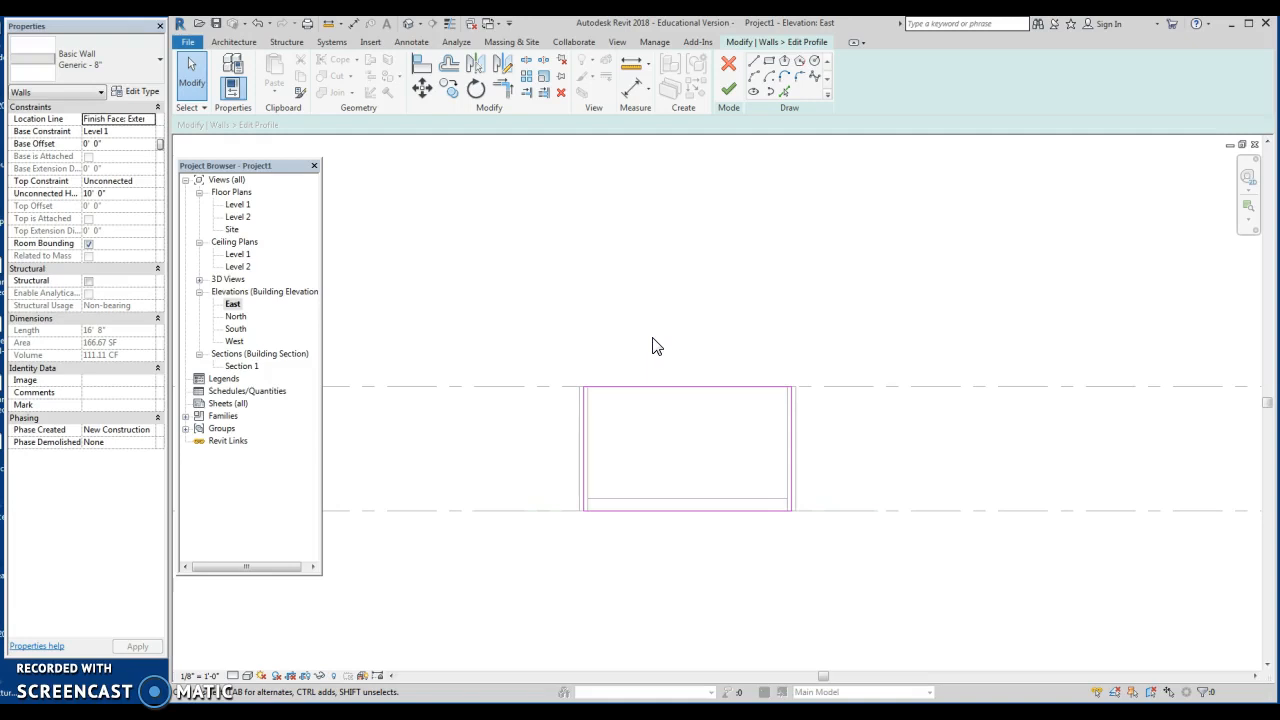
left_click_drag(525, 334, 826, 543)
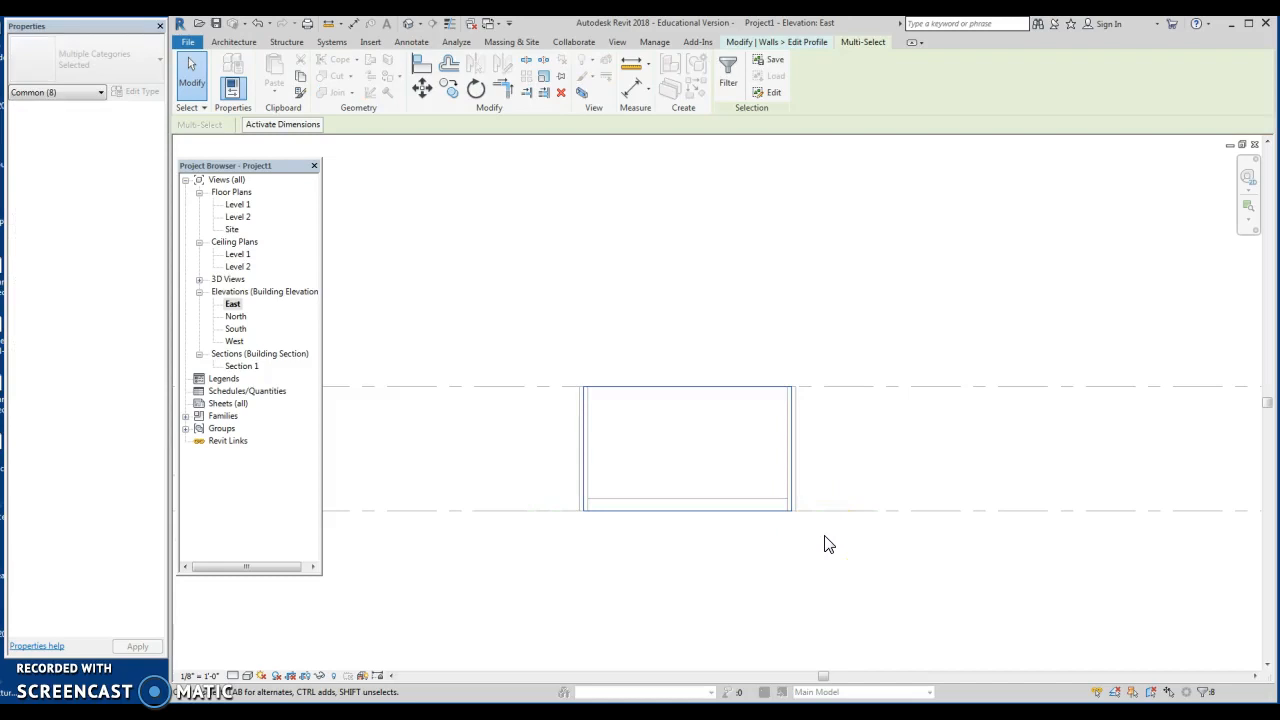
key("Escape")
Draw a vertical profile line 18' tall, rising from Level 1 at the outer face of the north wall.
left_click(754, 61)
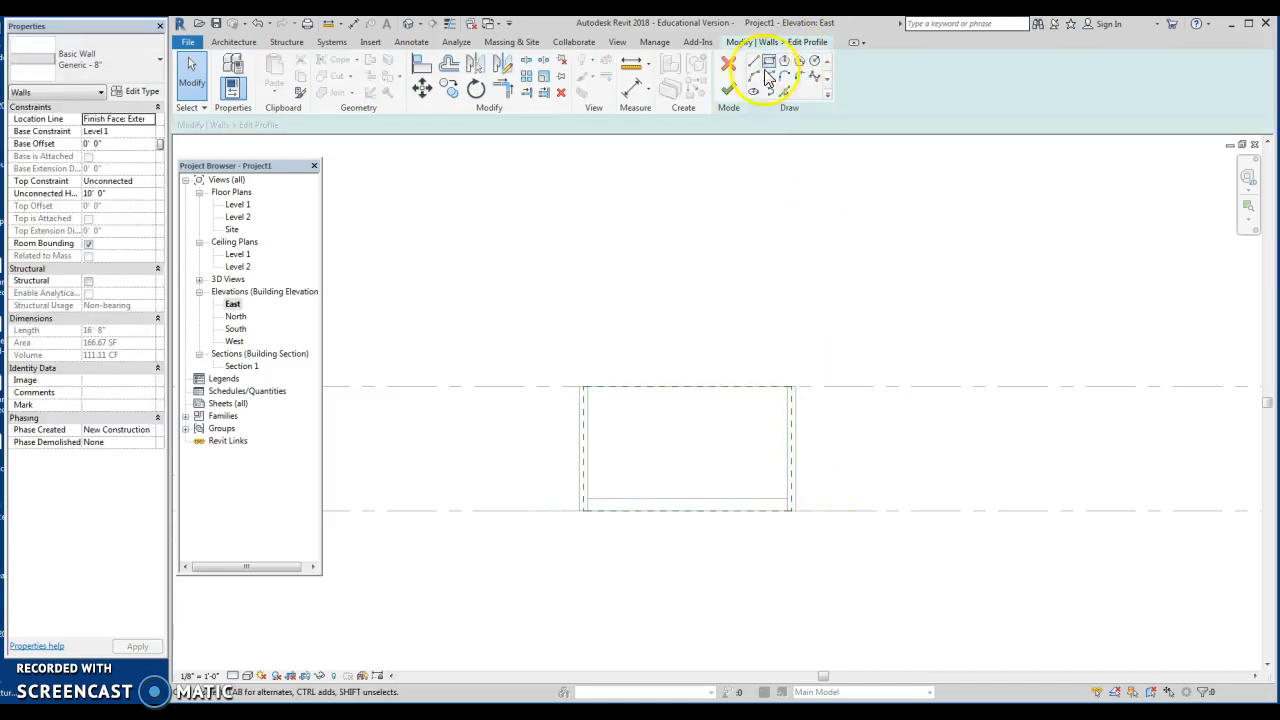
left_click(815, 511)
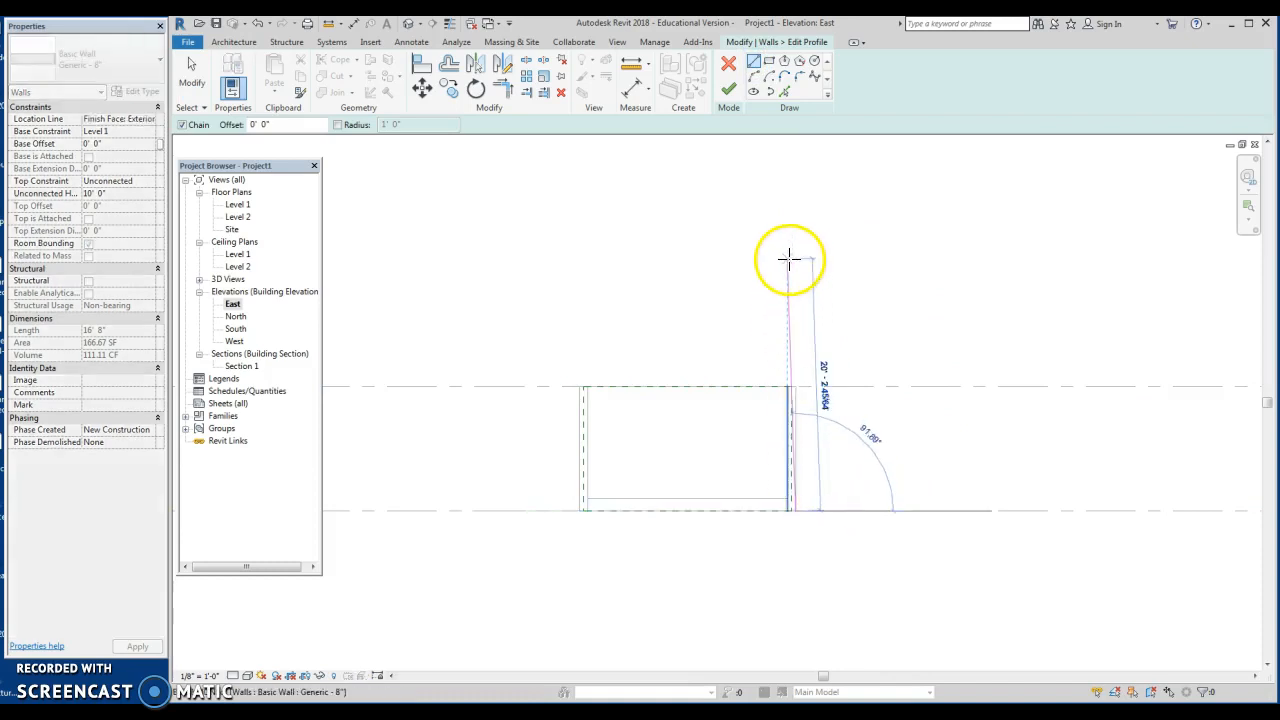
type("18'")
key("Return")
key("Escape")
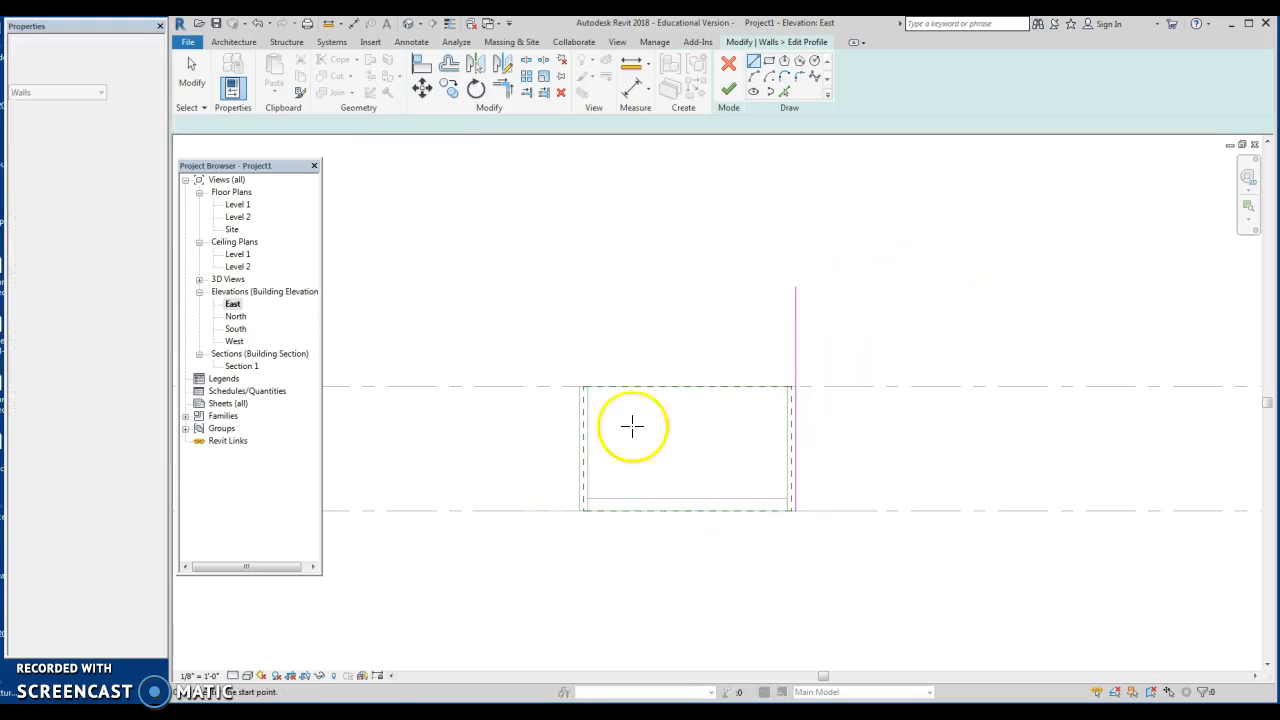
Draw the sloped edge from the south wall's inner corner at Level 2 to the 18' line's upper end, plus an 8" horizontal segment to the outer face.
scroll(622, 301, "up", 2)
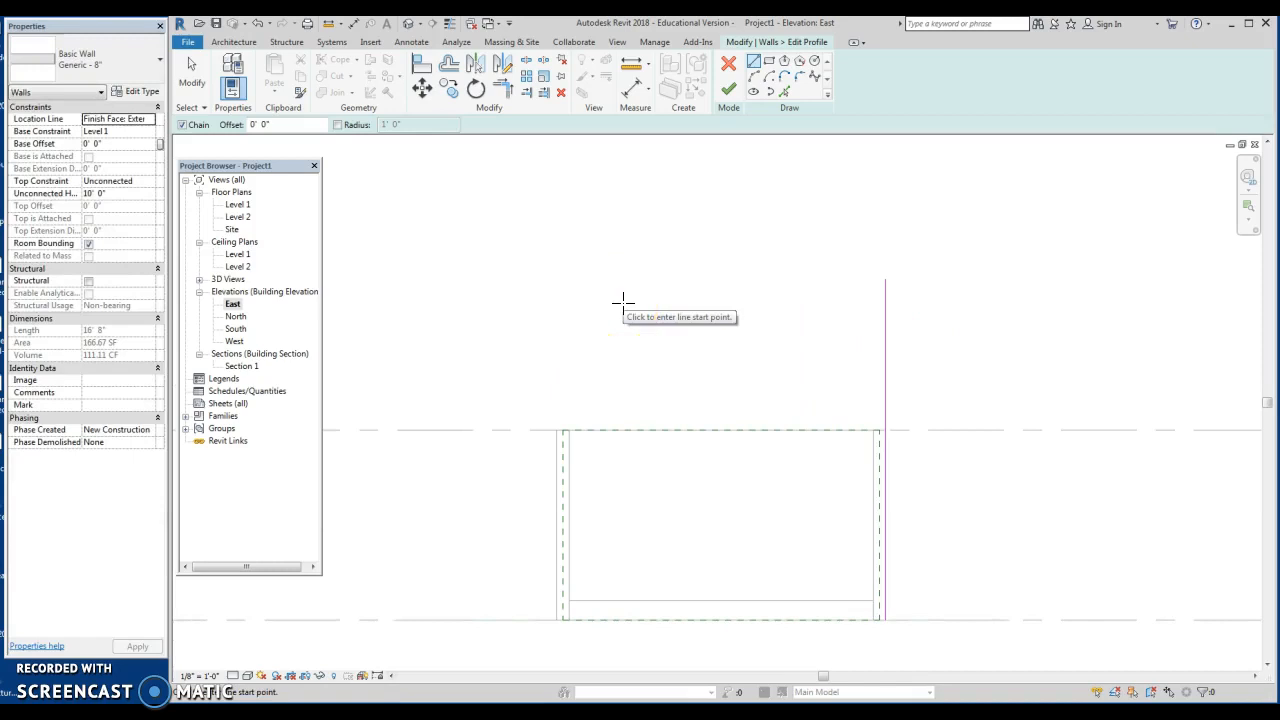
left_click(570, 429)
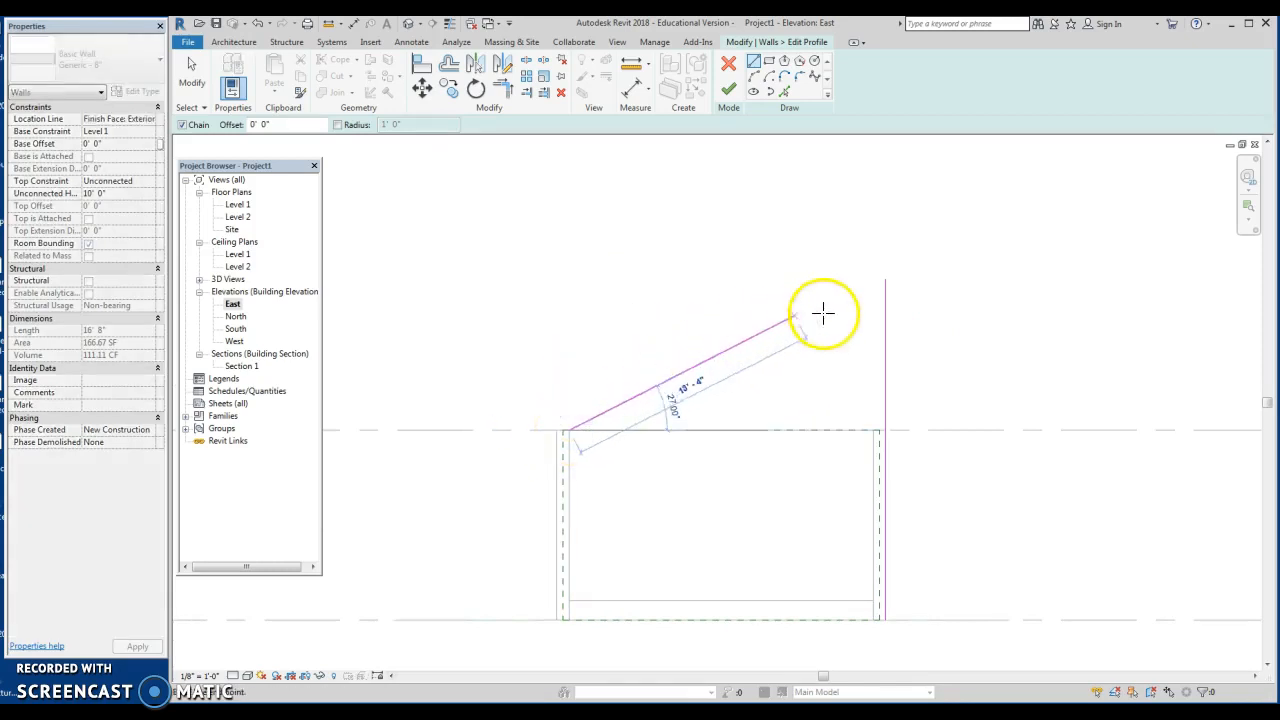
left_click(886, 279)
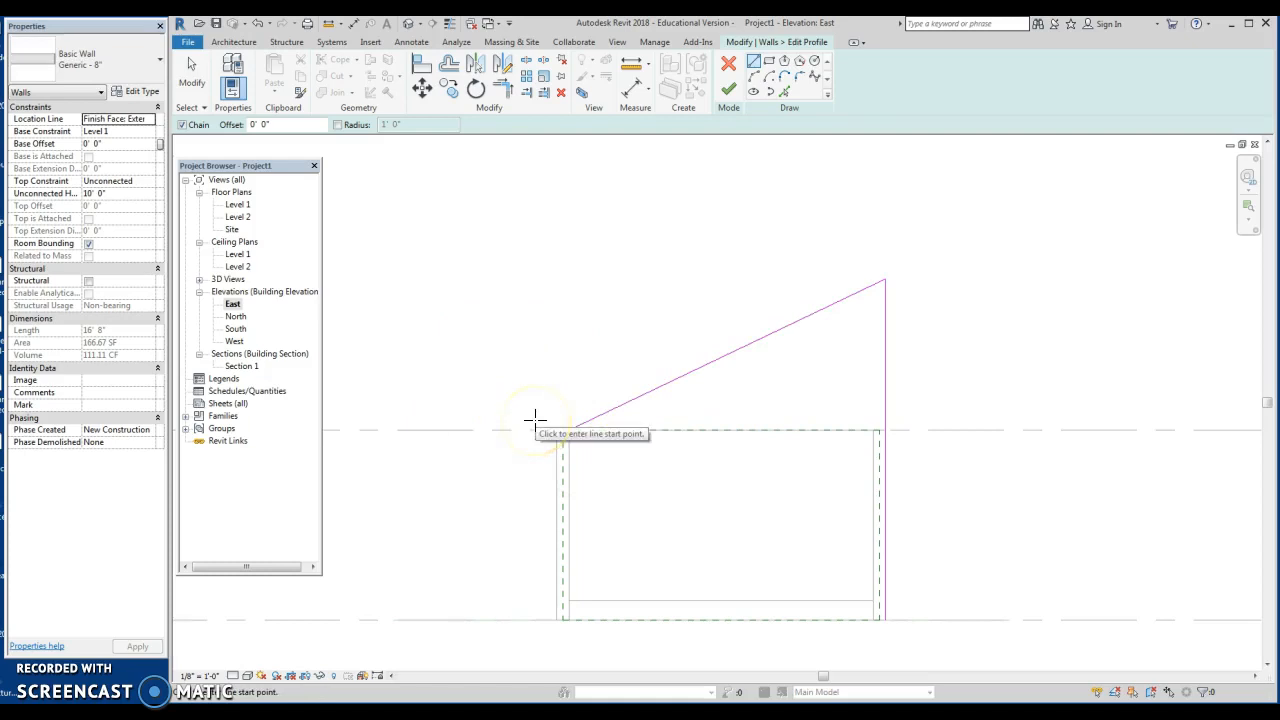
scroll(500, 452, "up", 2)
left_click(608, 411)
left_click(586, 411)
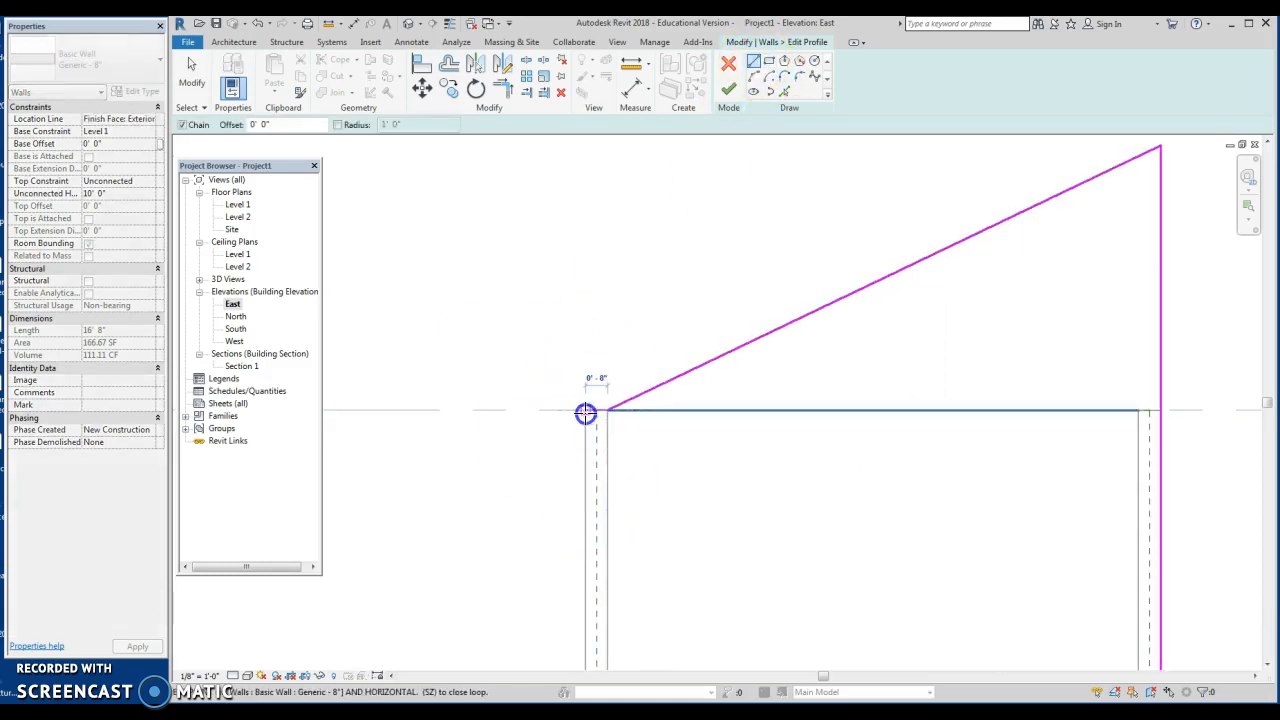
Close the profile with a vertical edge down to Level 1 and a base edge along it, and finish the wall profile edit.
scroll(576, 498, "down", 1)
middle_click_drag(576, 498, 557, 371)
scroll(553, 366, "down", 1)
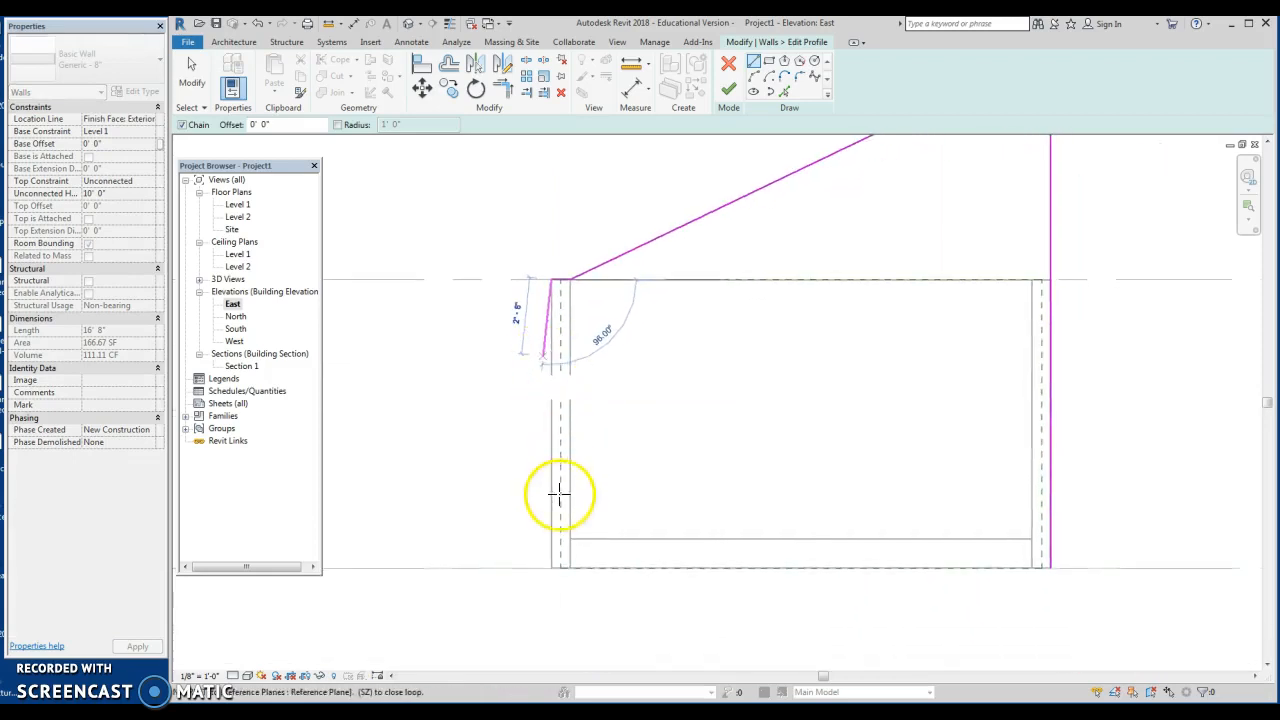
left_click(554, 540)
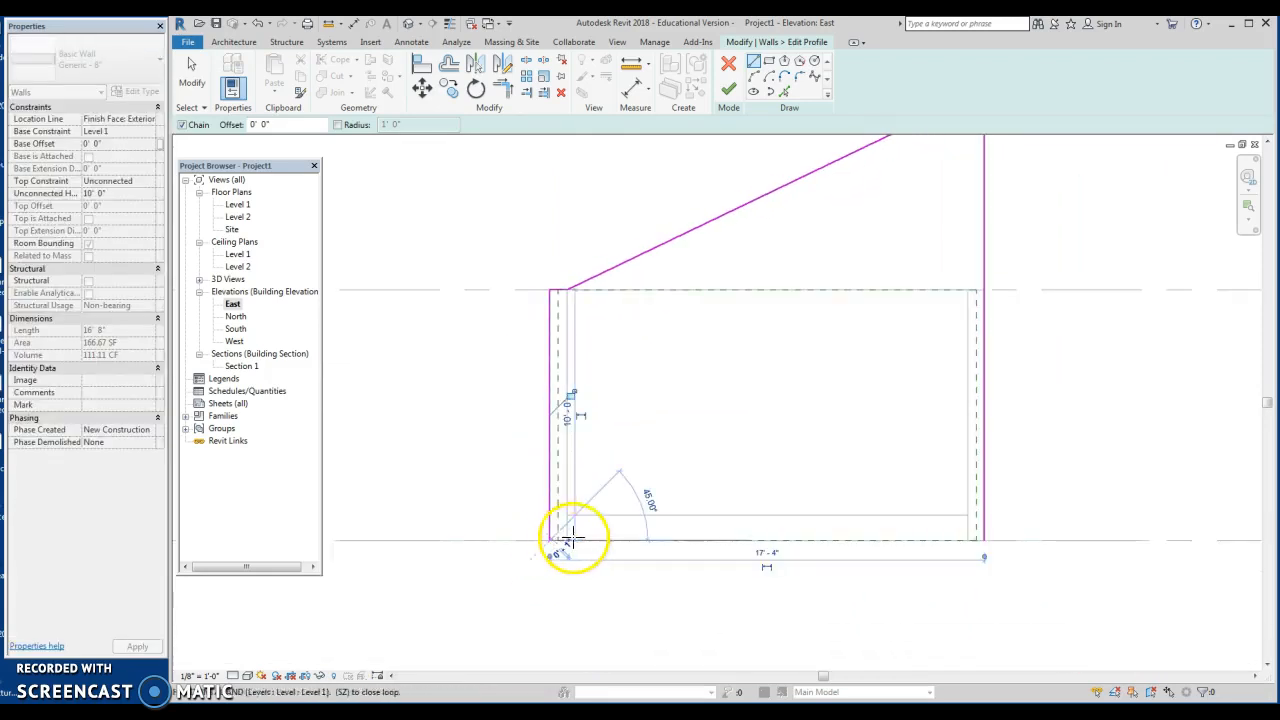
left_click(977, 537)
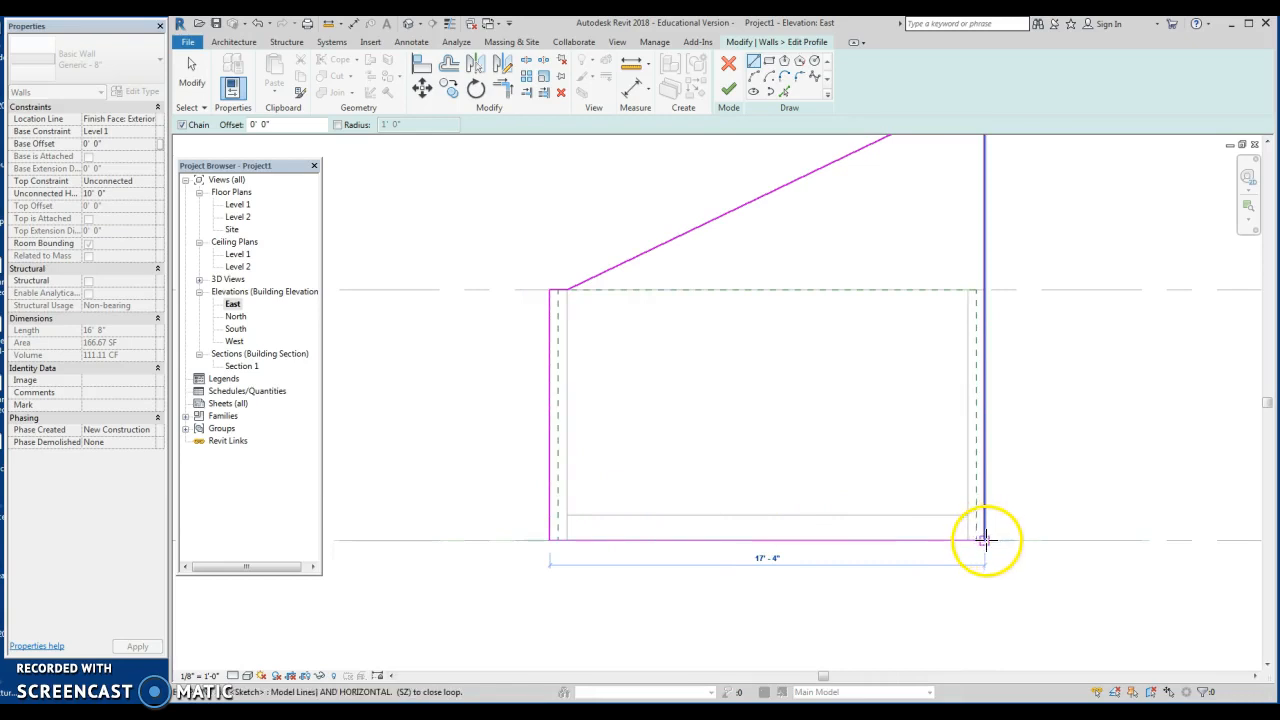
scroll(990, 495, "down", 2)
middle_click_drag(920, 531, 754, 580)
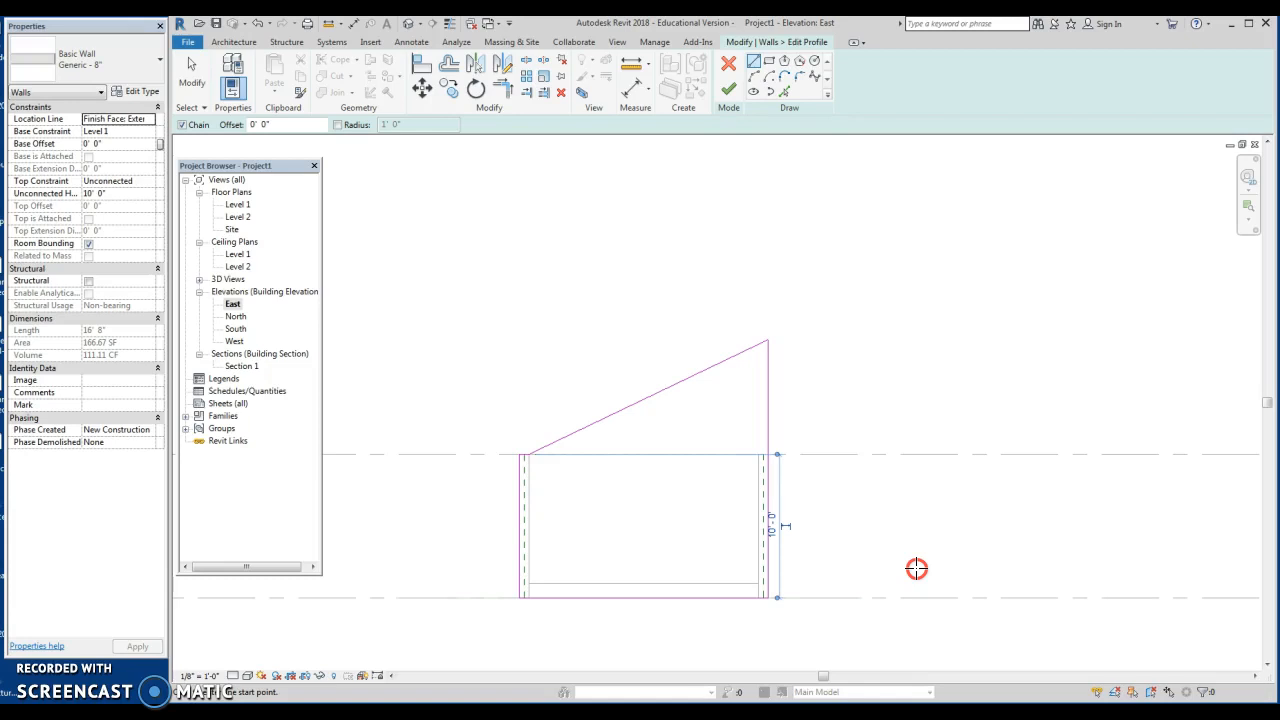
left_click(732, 89)
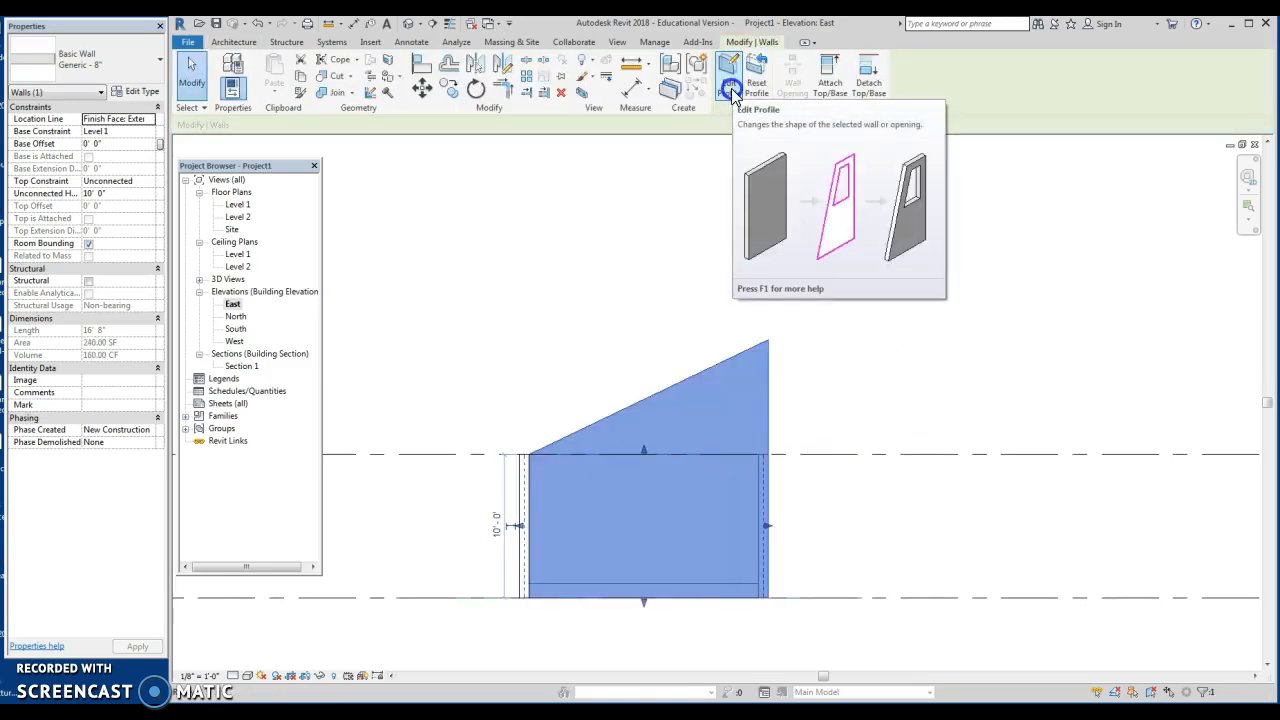
Check the reshaped east wall in the default 3D view and return to the Level 1 floor plan.
left_click(597, 359)
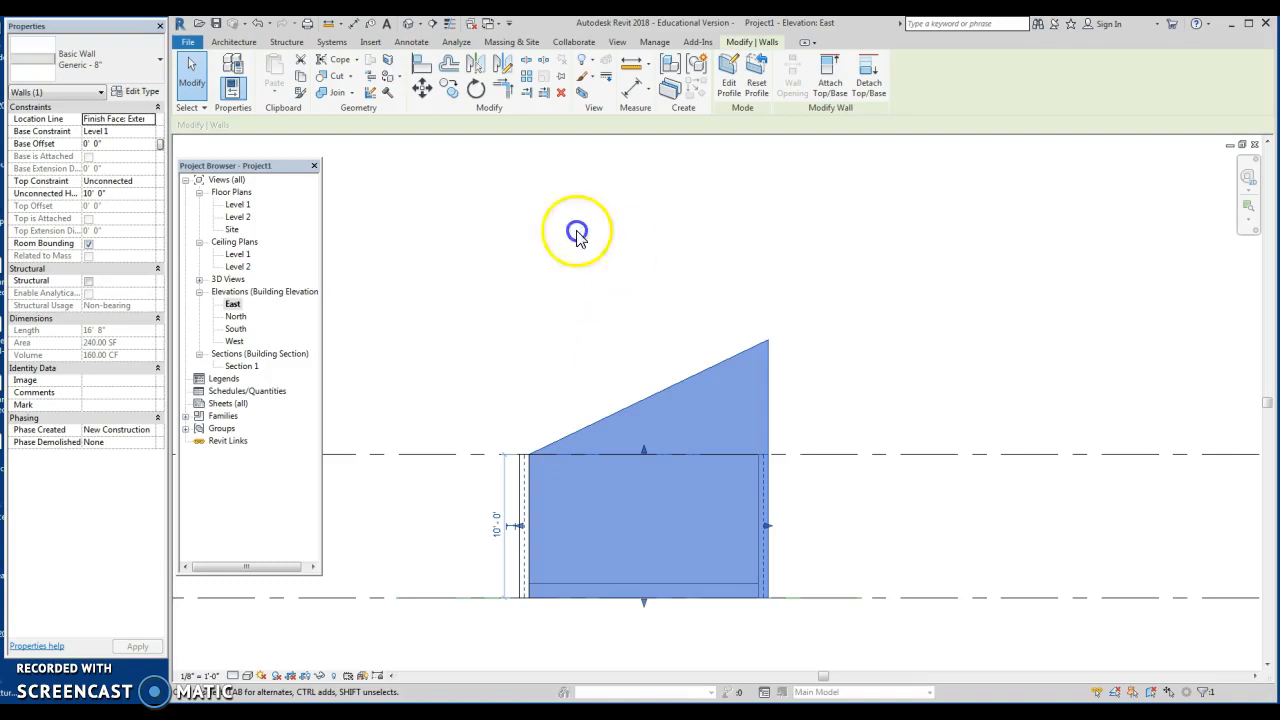
left_click(408, 23)
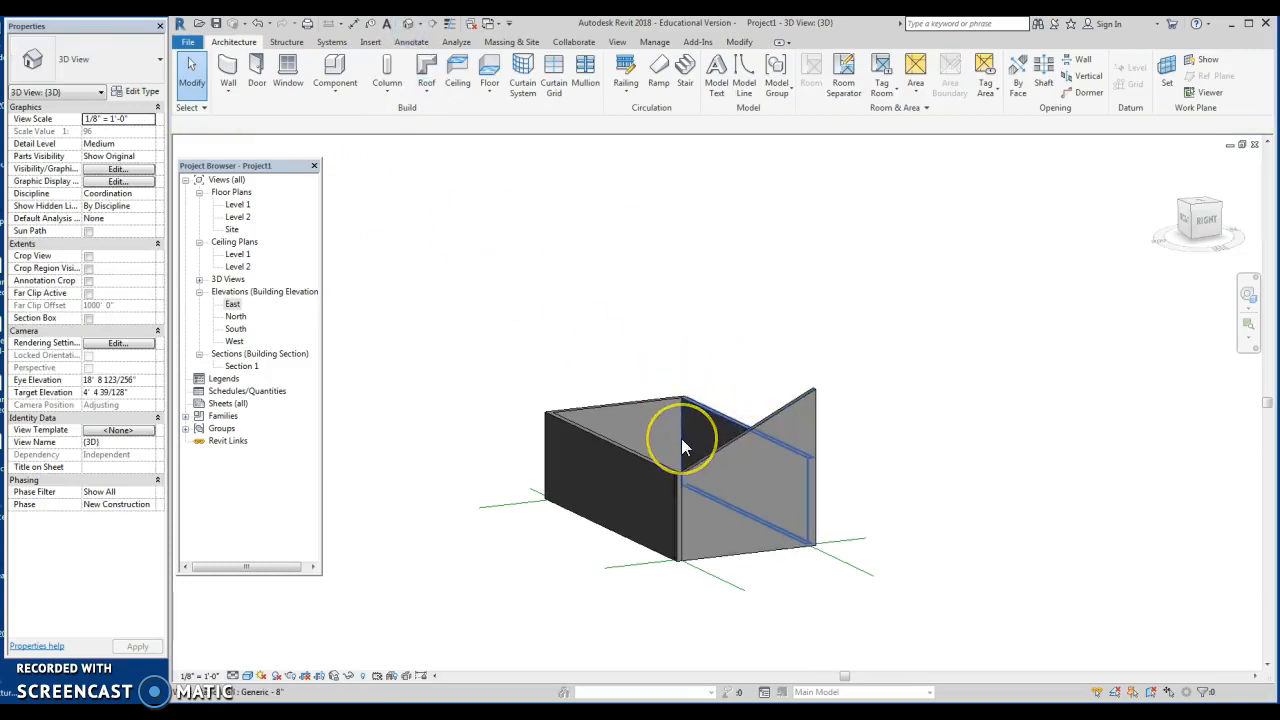
double_click(236, 206)
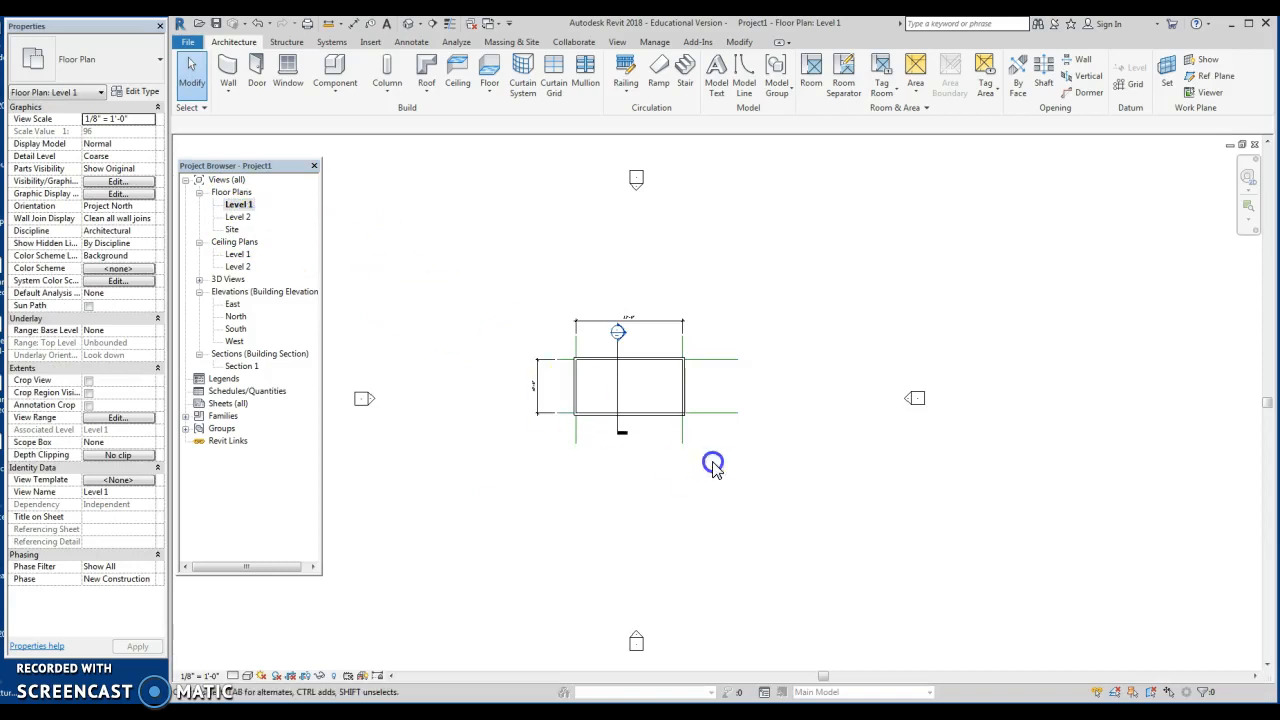
Draw a vertical reference plane along the east wall's outer face, extending north well beyond the building.
scroll(709, 457, "up", 4)
middle_click_drag(709, 385, 723, 449)
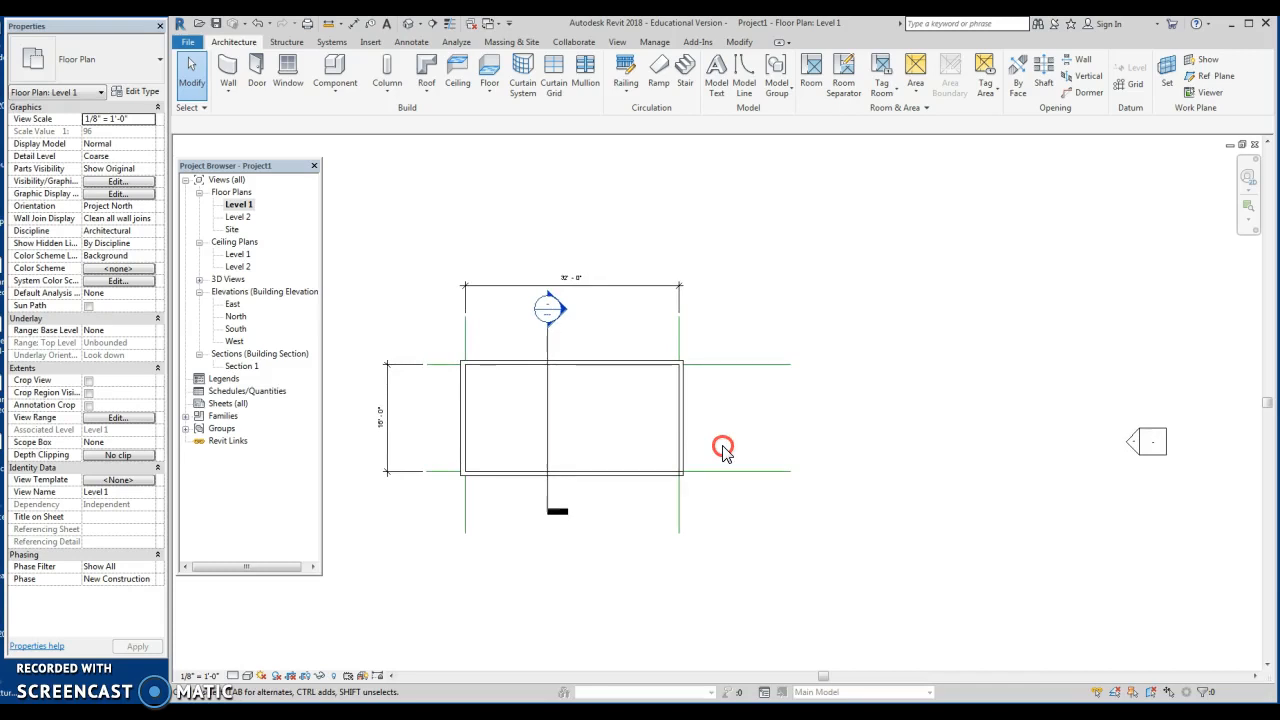
left_click(1212, 78)
scroll(680, 480, "up", 2)
left_click(680, 474)
scroll(702, 330, "down", 1)
middle_click_drag(704, 331, 706, 565)
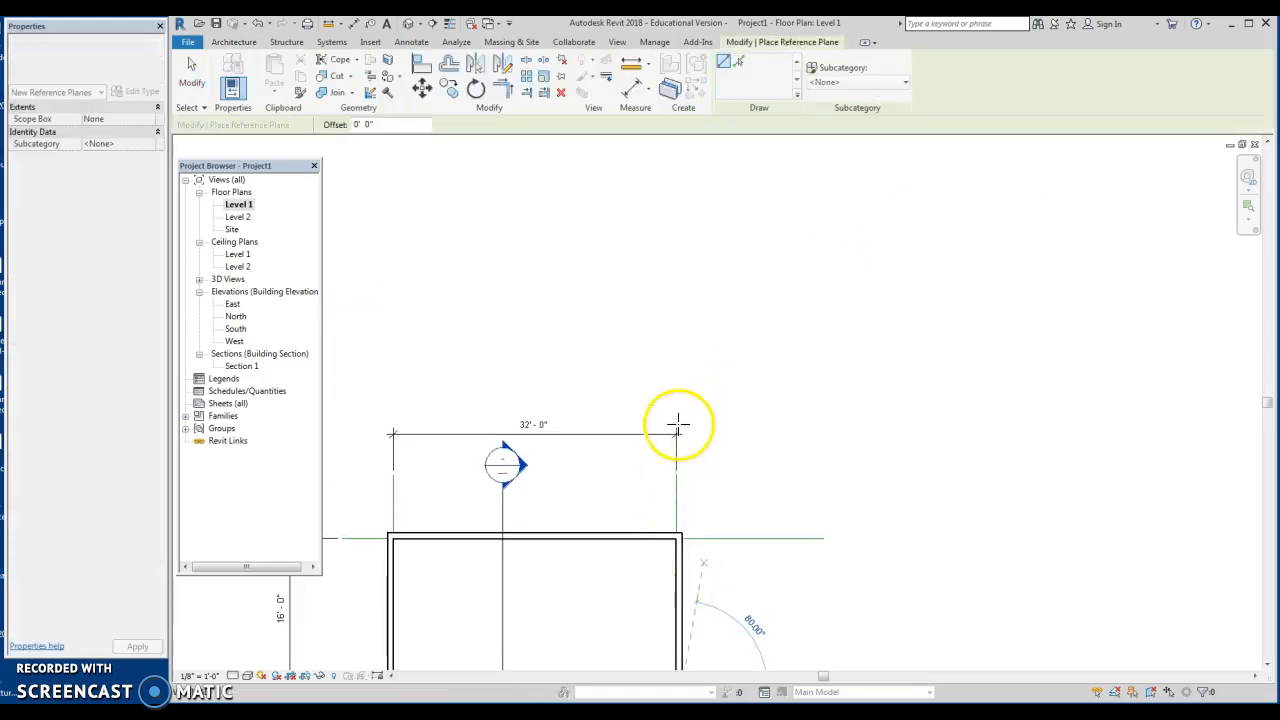
left_click(679, 244)
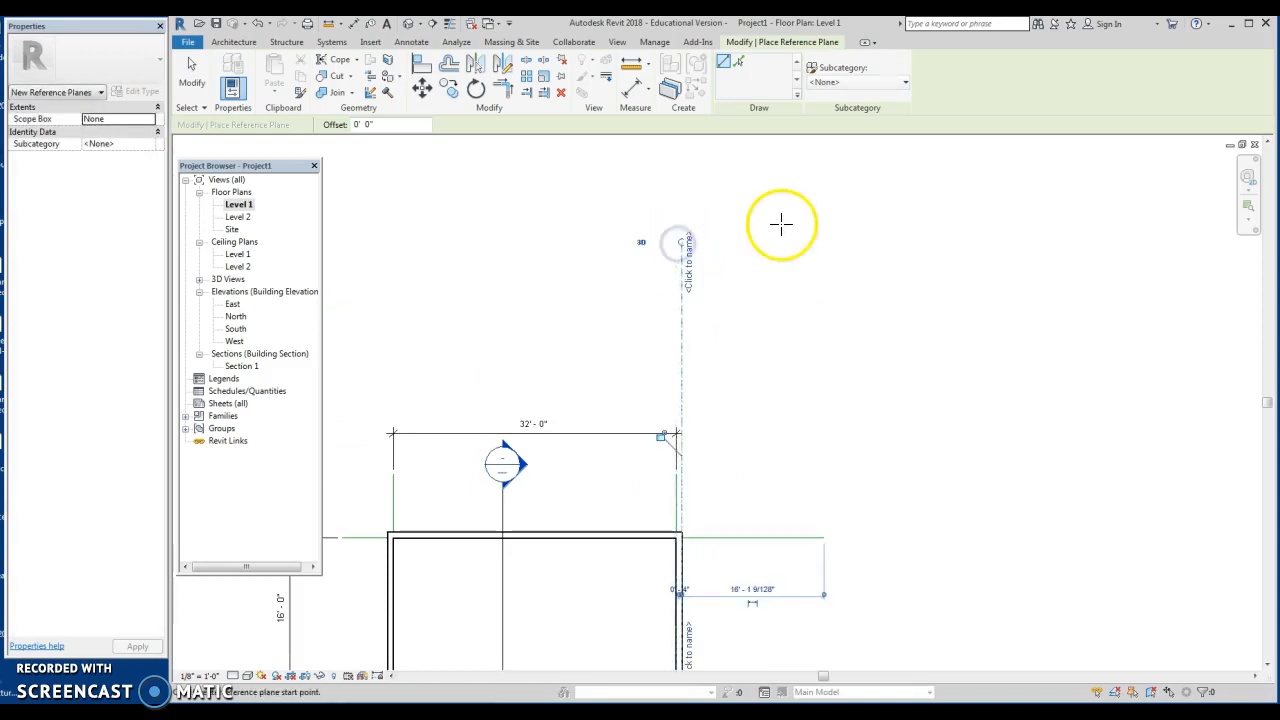
key("Escape")
key("Escape")
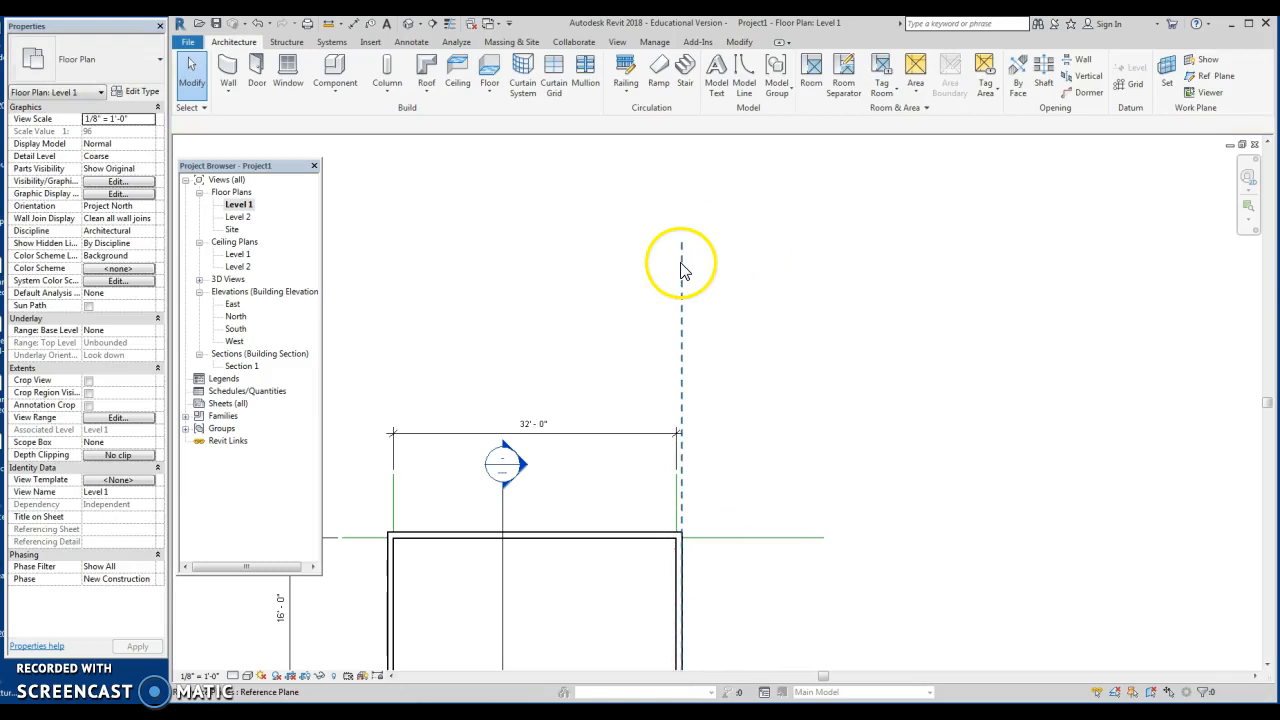
Name the new reference plane along the east wall EAST and check its label in the plan.
left_click(681, 270)
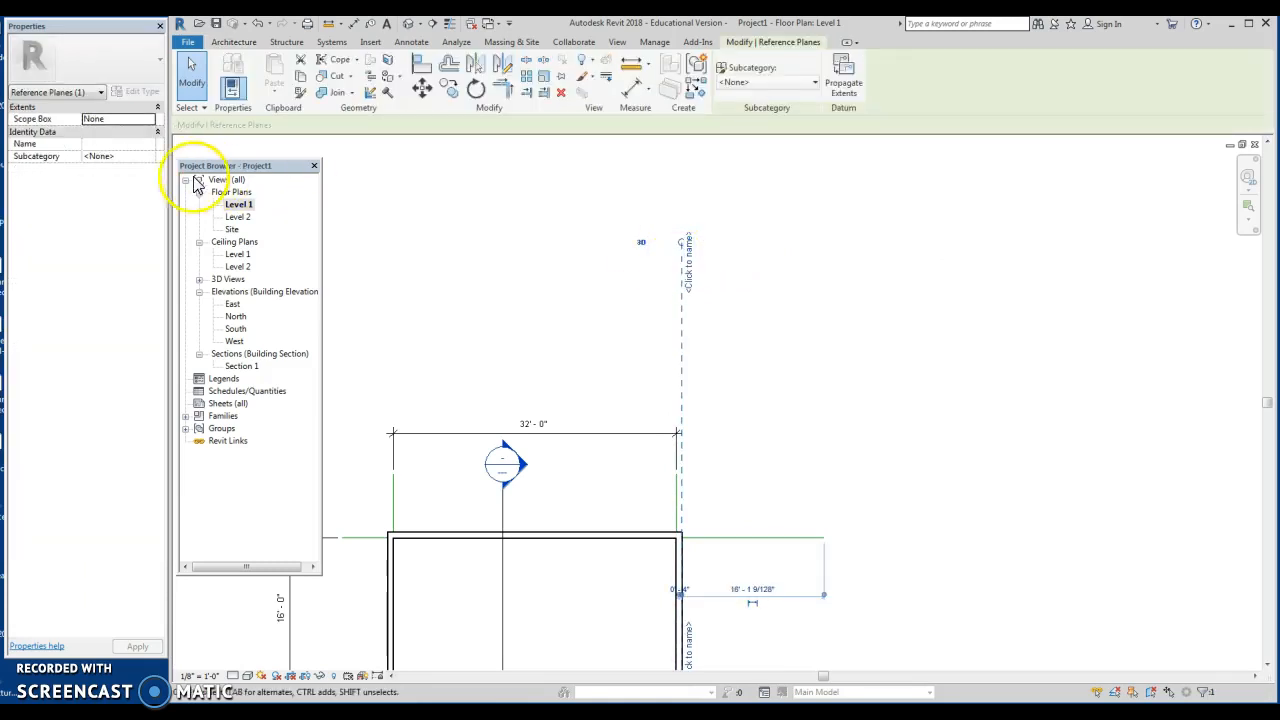
left_click(98, 145)
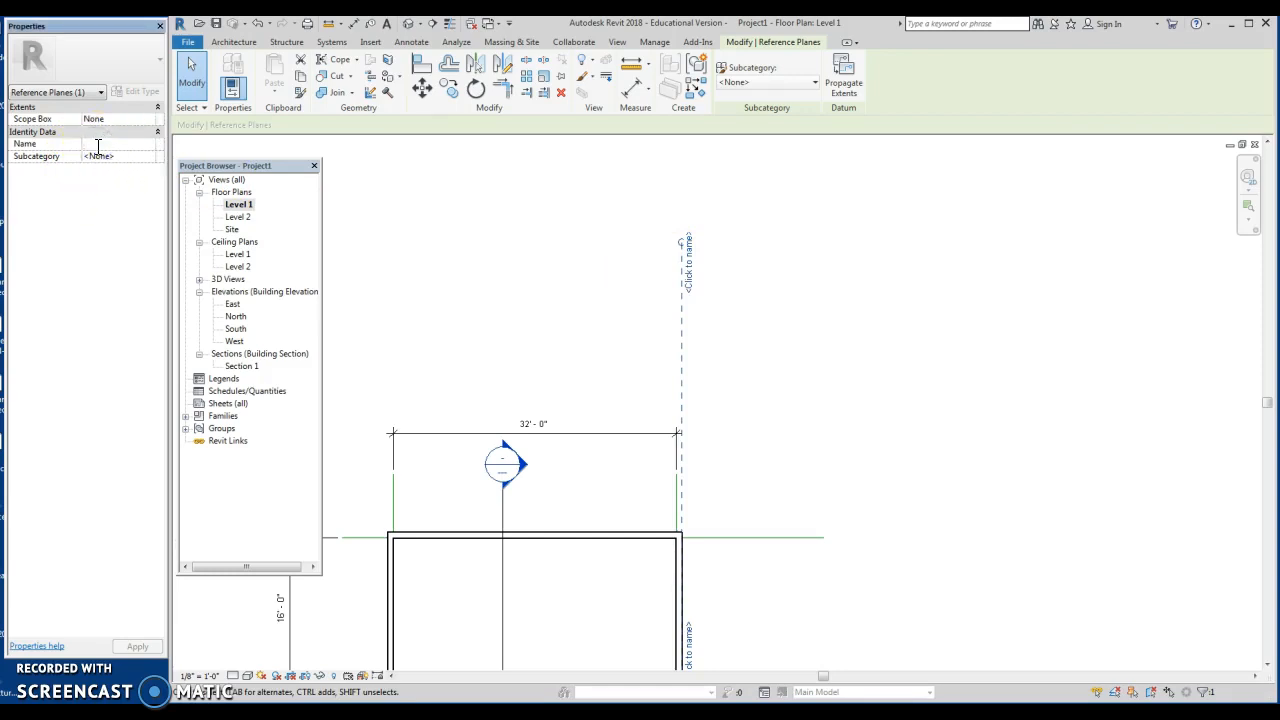
type("Ea")
left_click(408, 177)
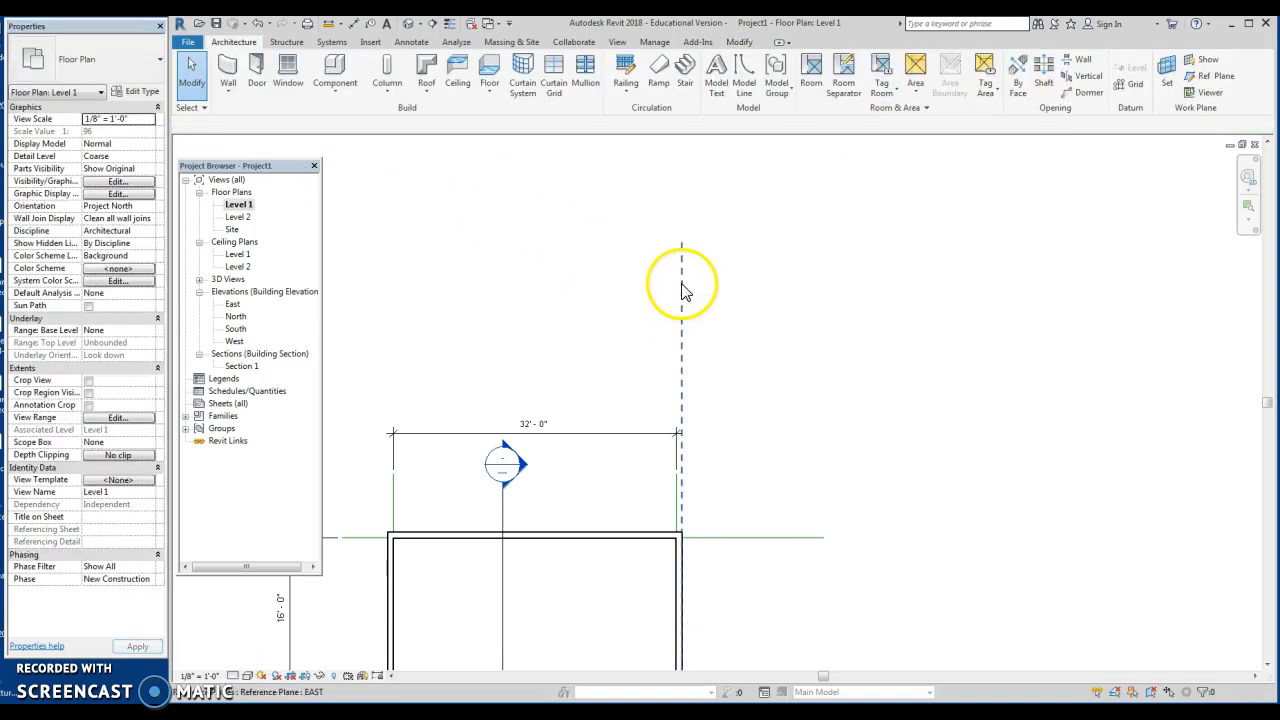
left_click(683, 290)
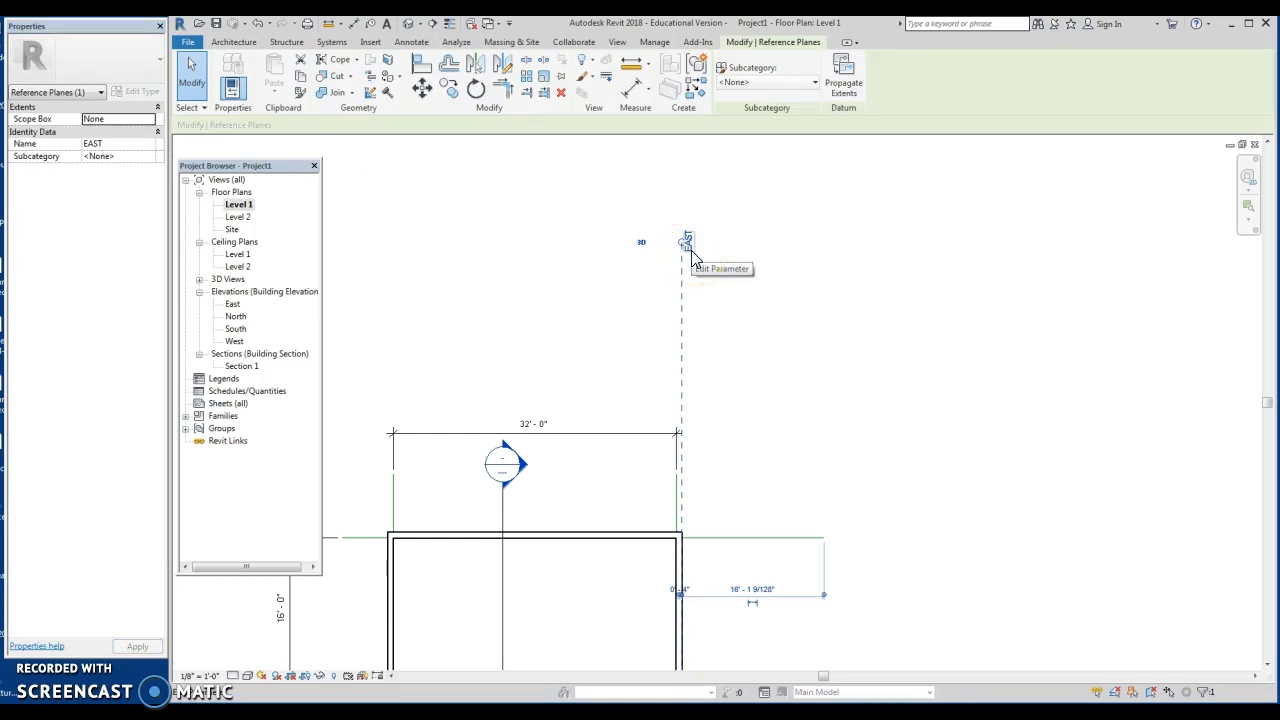
middle_click_drag(690, 252, 771, 289)
scroll(771, 289, "down", 1)
left_click(774, 293)
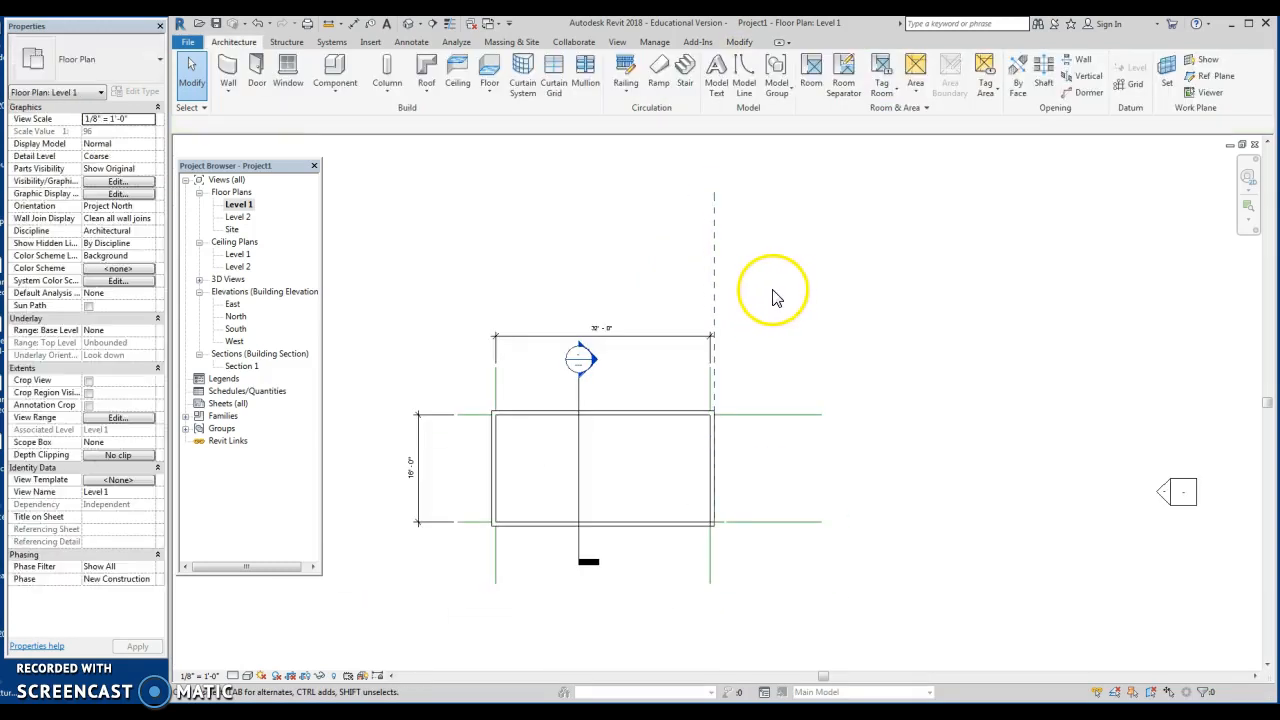
Place a building section along the EAST reference plane, running from north of the building to just past its south wall.
left_click(431, 27)
left_click(714, 290)
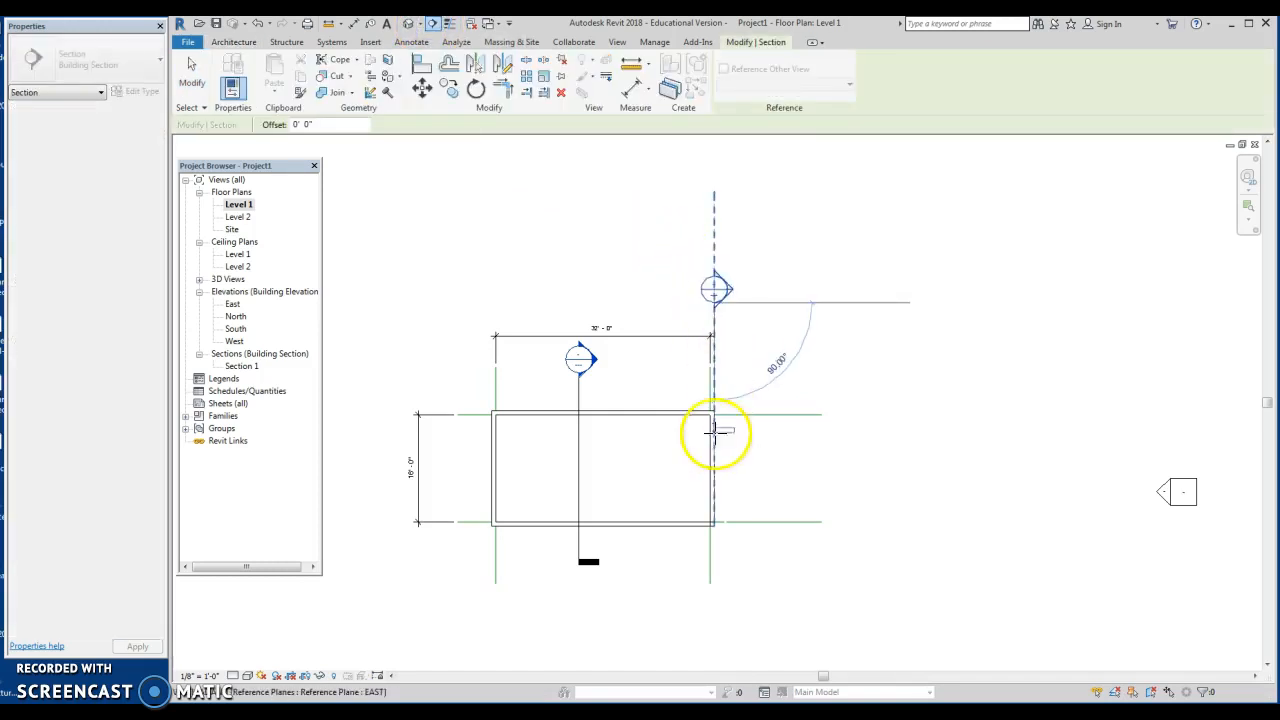
left_click(714, 545)
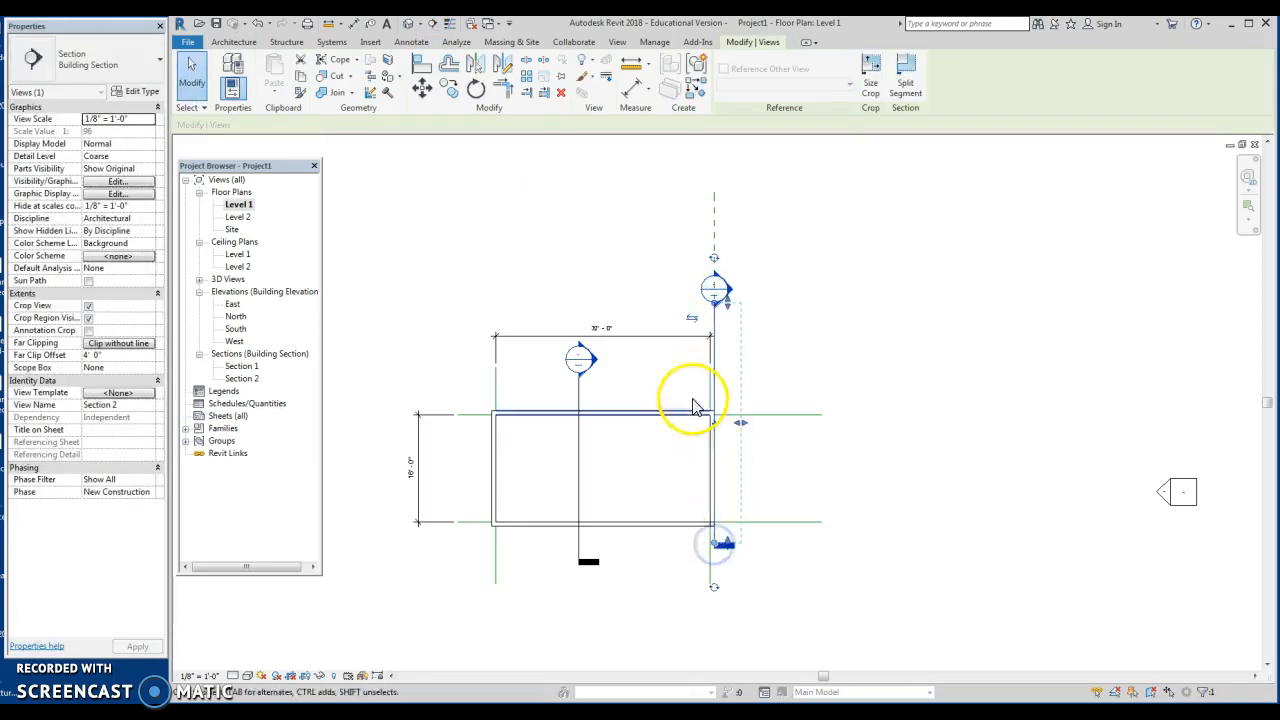
Flip the new section to look west into the building and move it slightly east of the east wall.
left_click(693, 321)
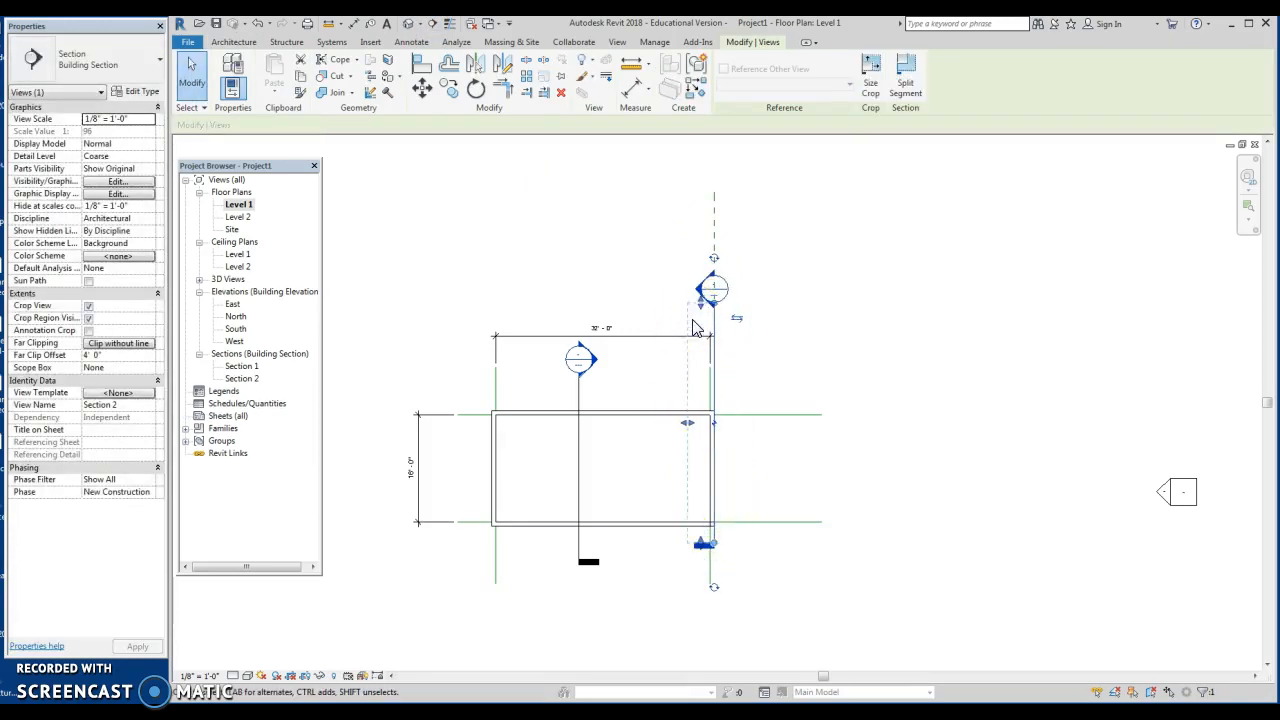
left_click(696, 322)
left_click(716, 538)
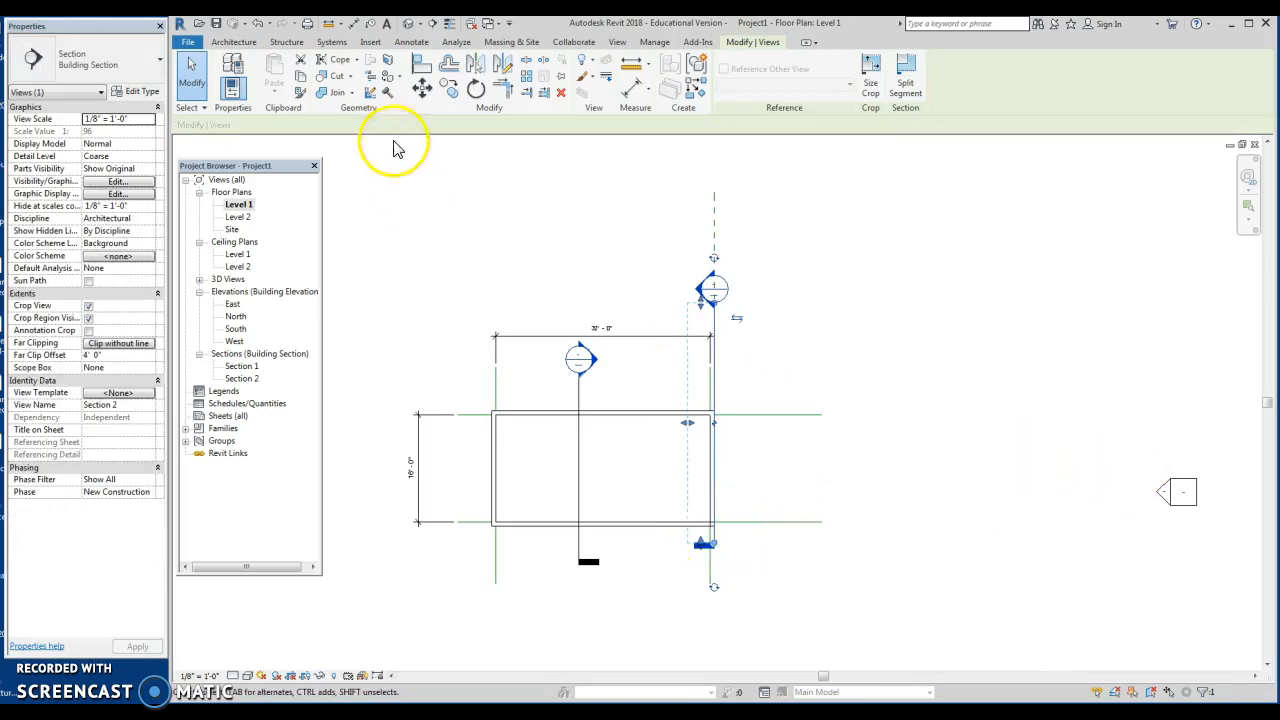
left_click(422, 88)
left_click(735, 505)
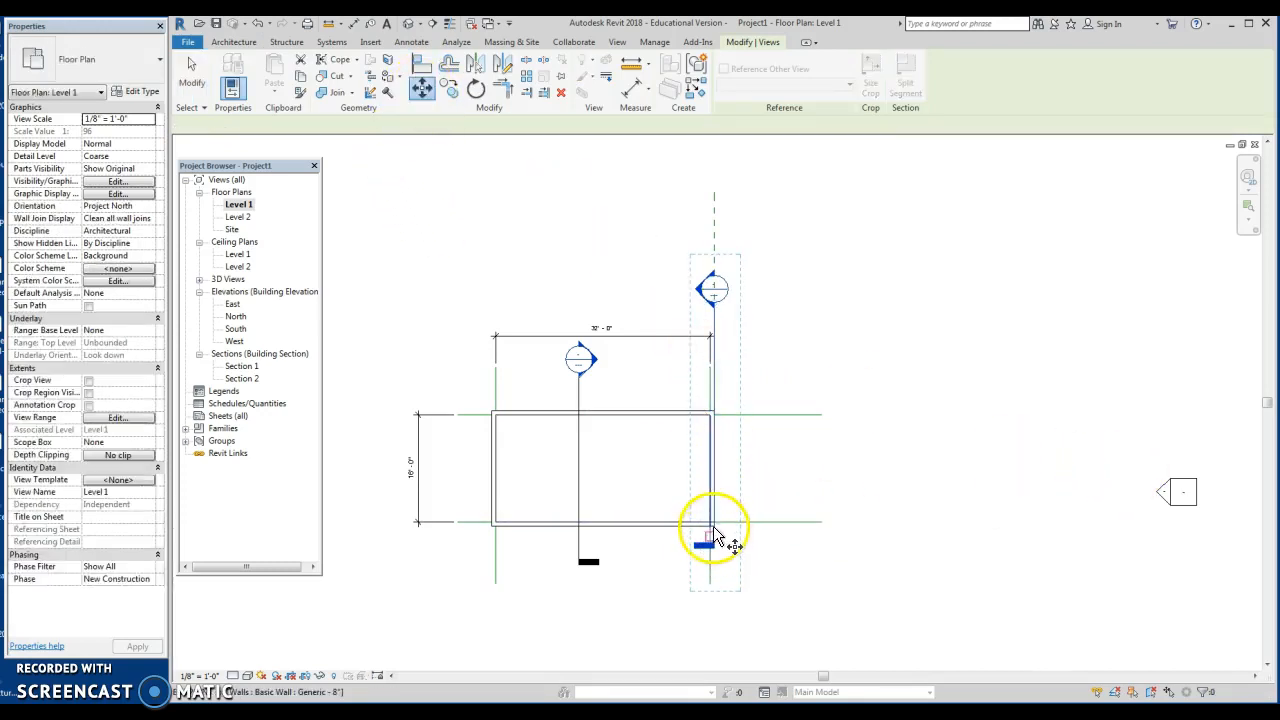
left_click(715, 525)
left_click(725, 526)
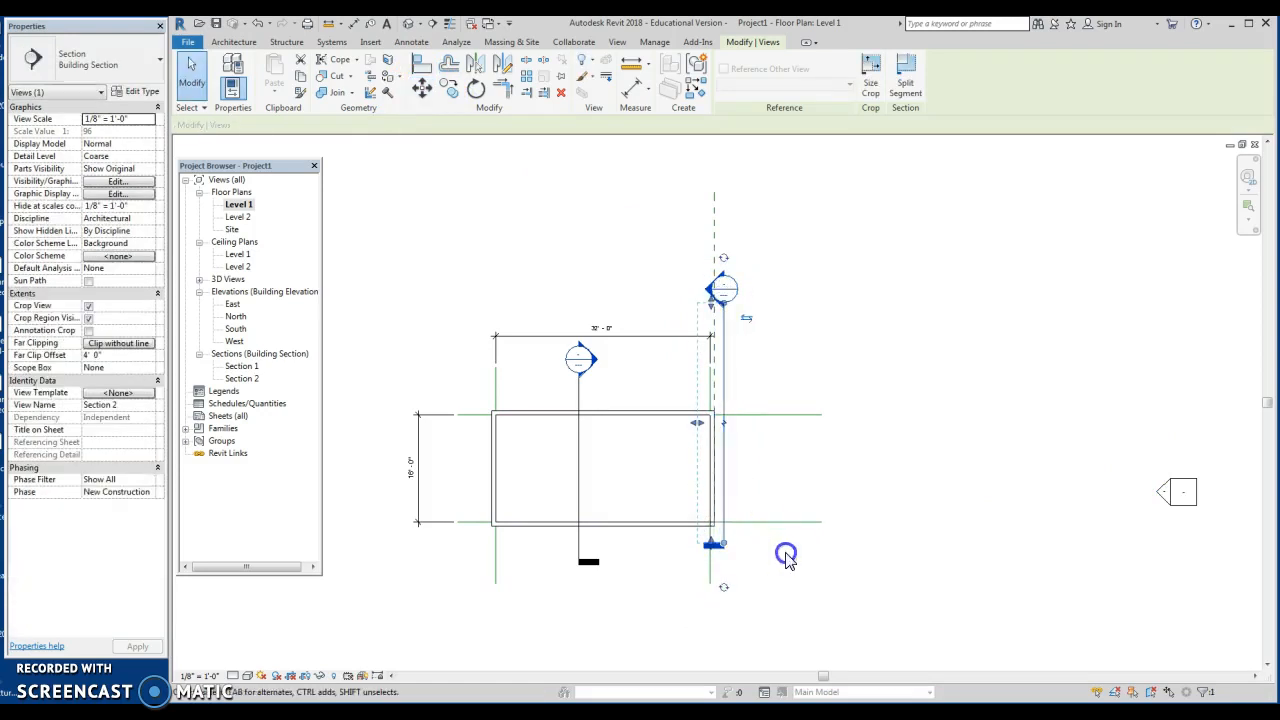
left_click(786, 551)
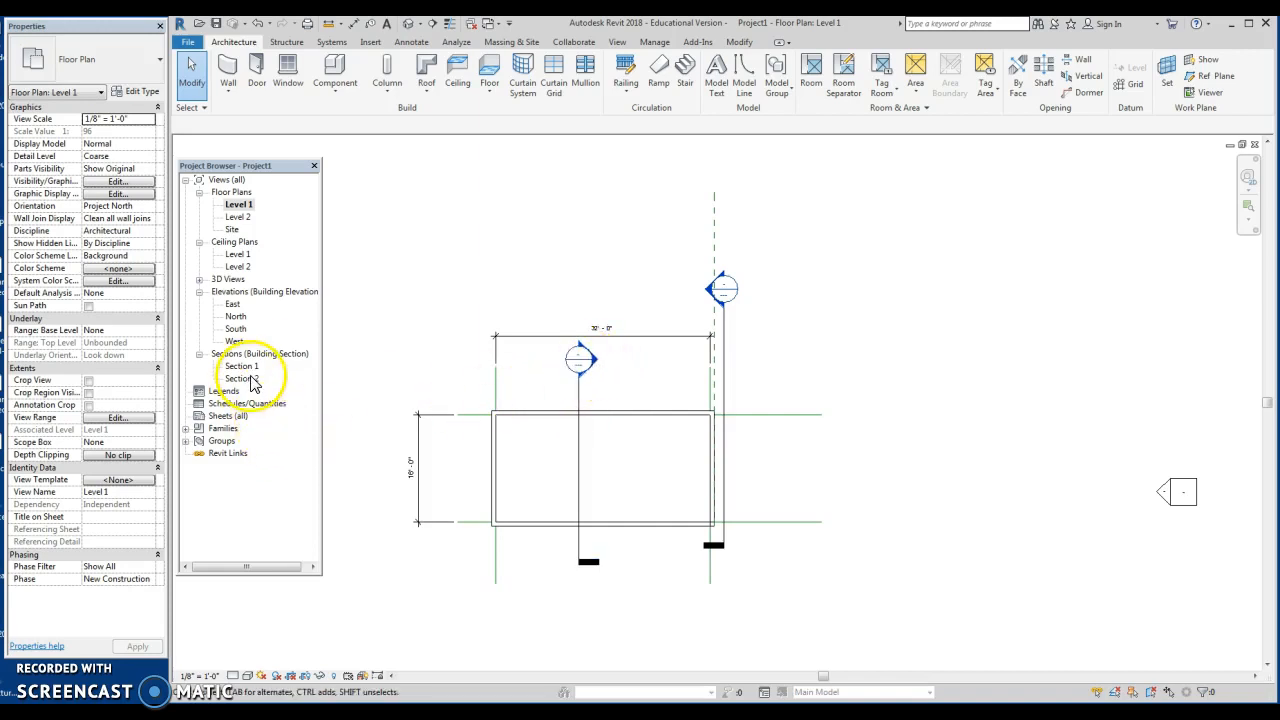
Open the section beside the east wall and create an in-place model in the Roofs category with the default name.
double_click(716, 289)
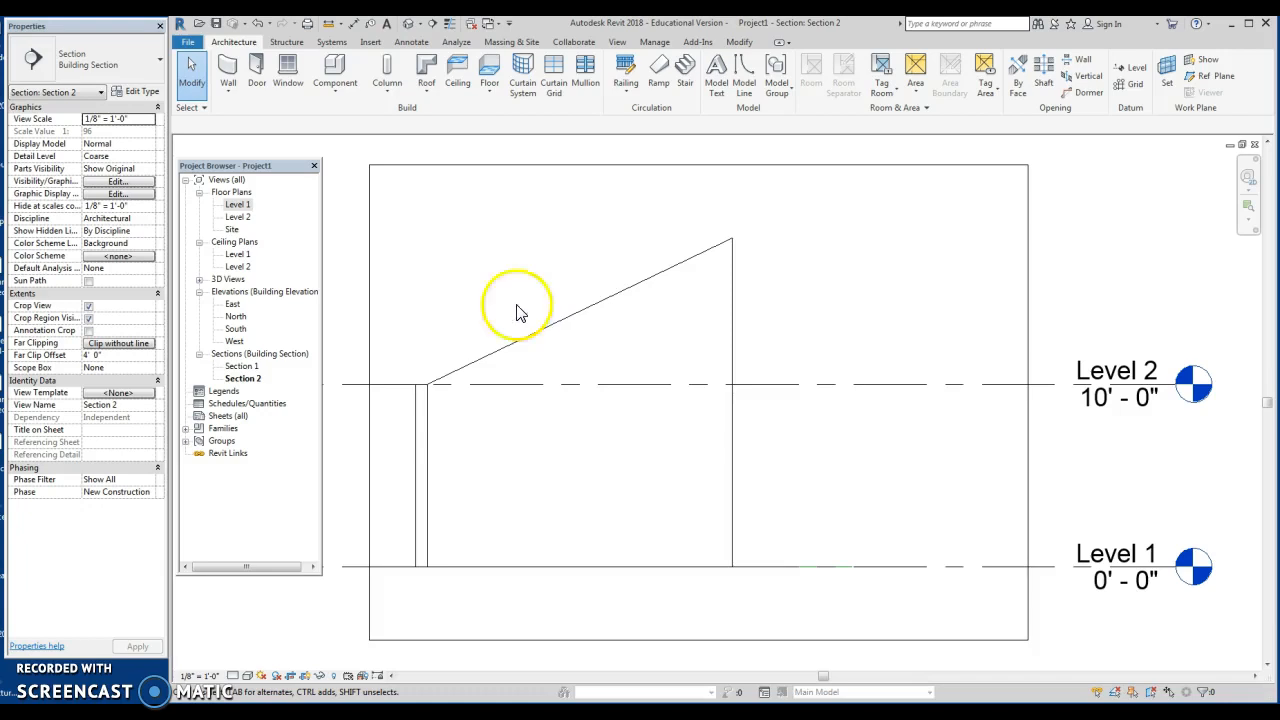
left_click(341, 92)
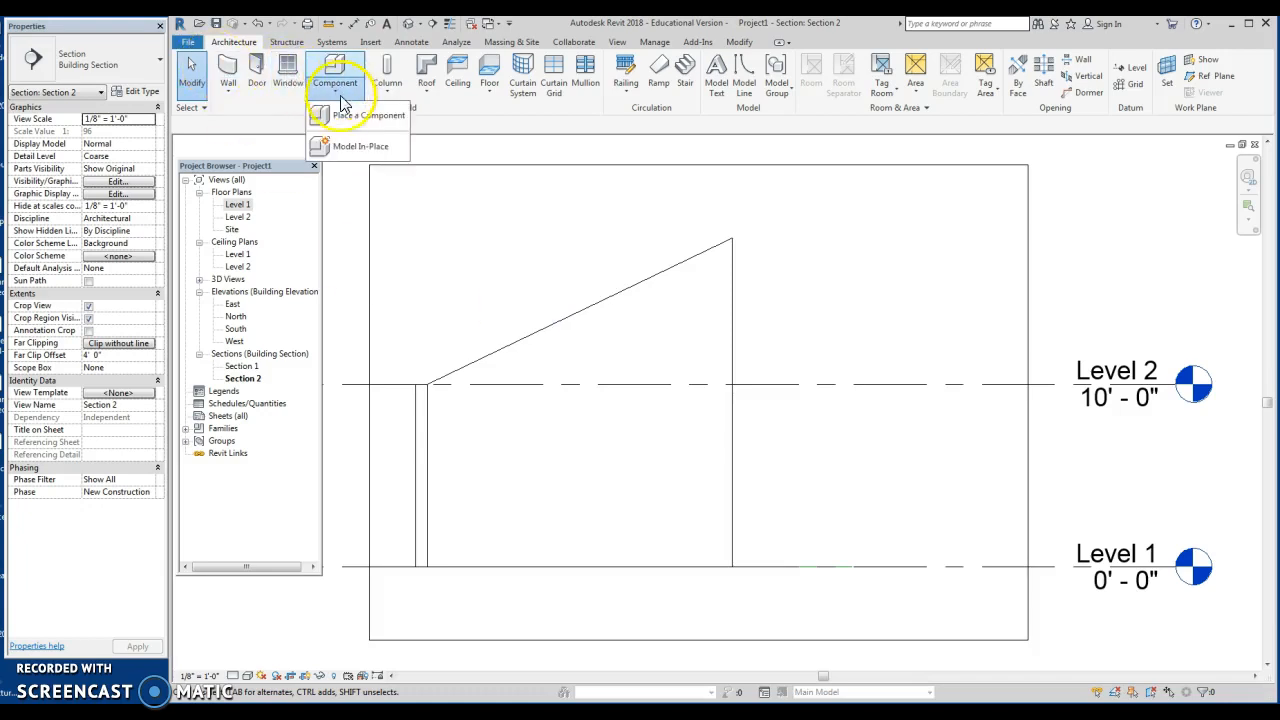
left_click(347, 150)
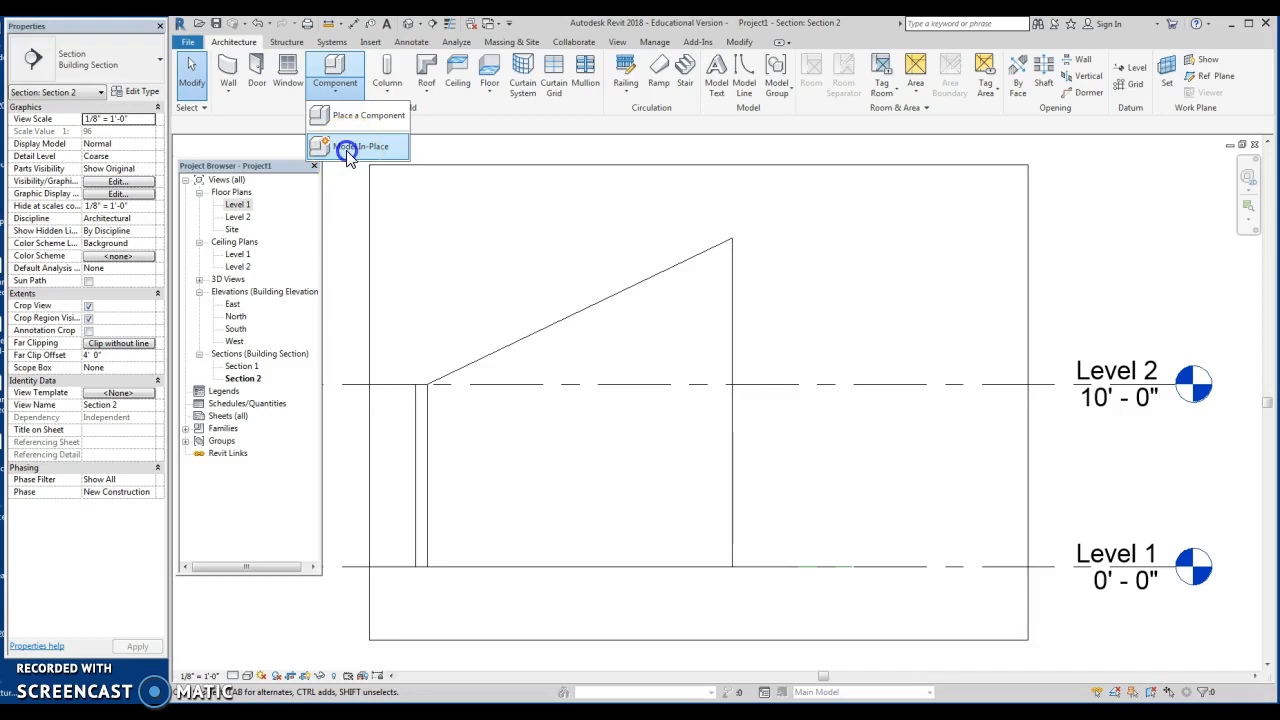
left_click_drag(820, 278, 811, 349)
left_click(651, 264)
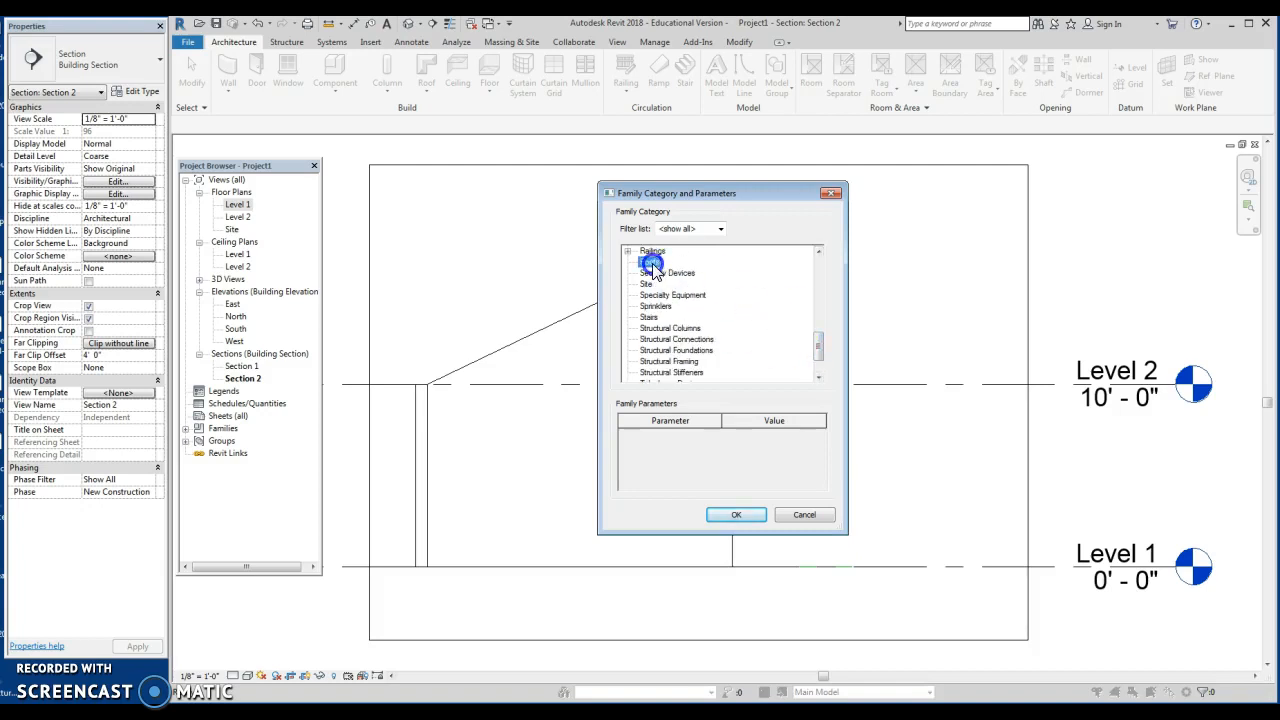
left_click(731, 515)
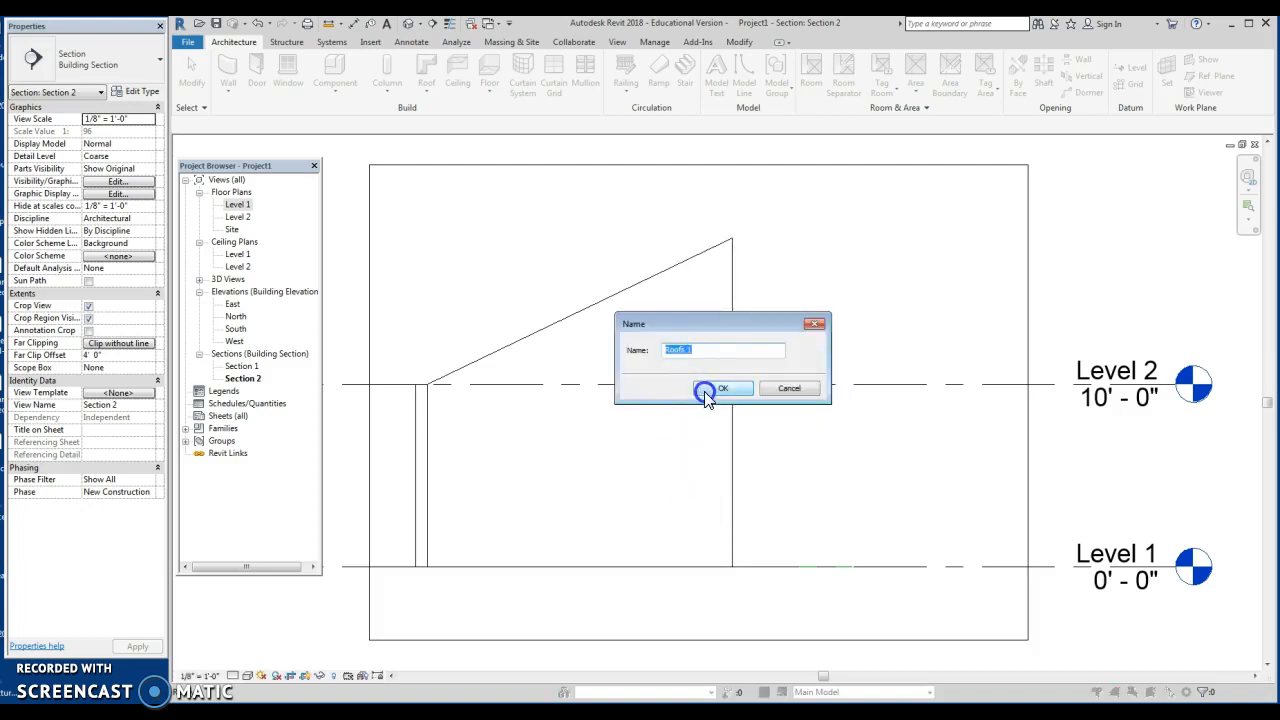
left_click(716, 389)
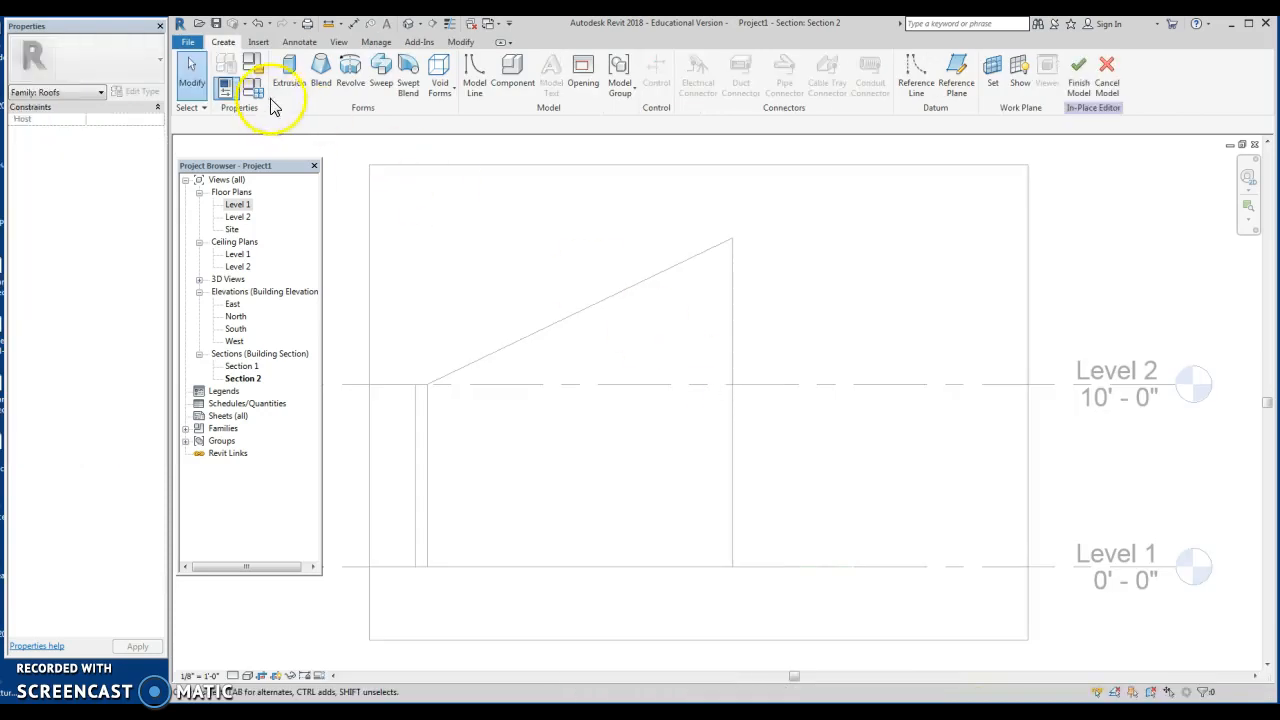
Start an extrusion for the roof with the EAST reference plane as its work plane.
left_click(289, 75)
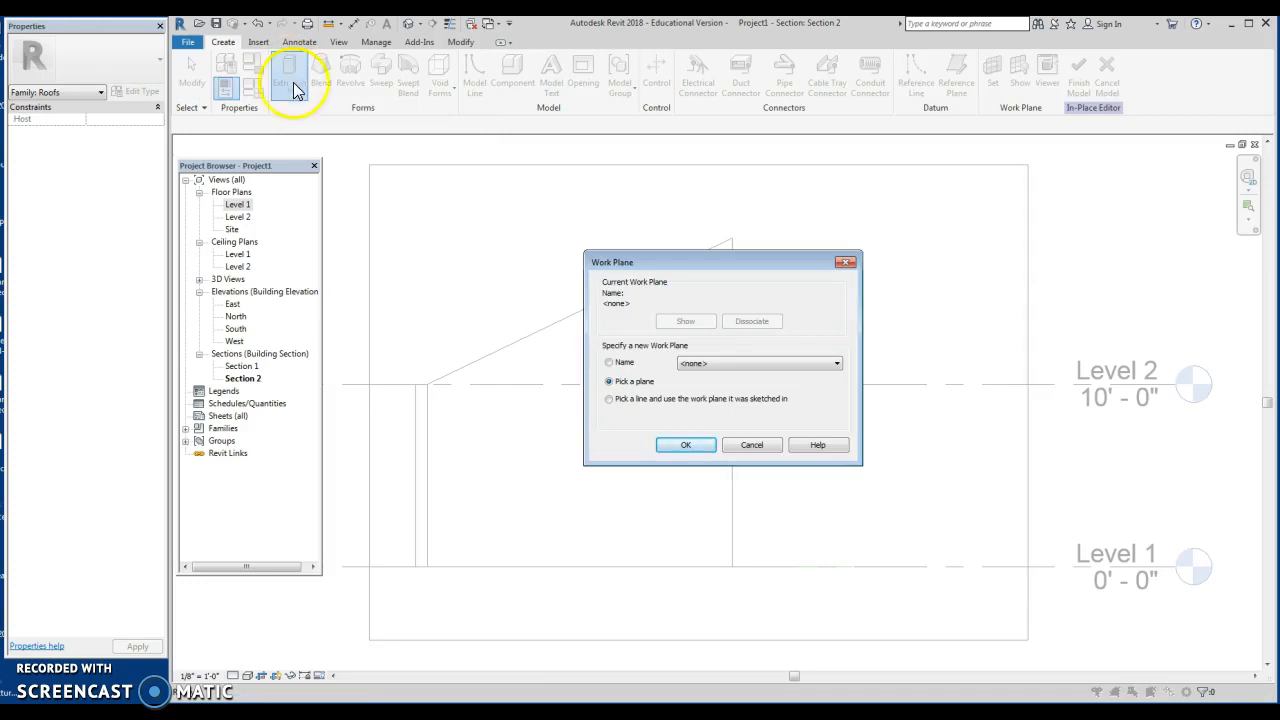
left_click(836, 365)
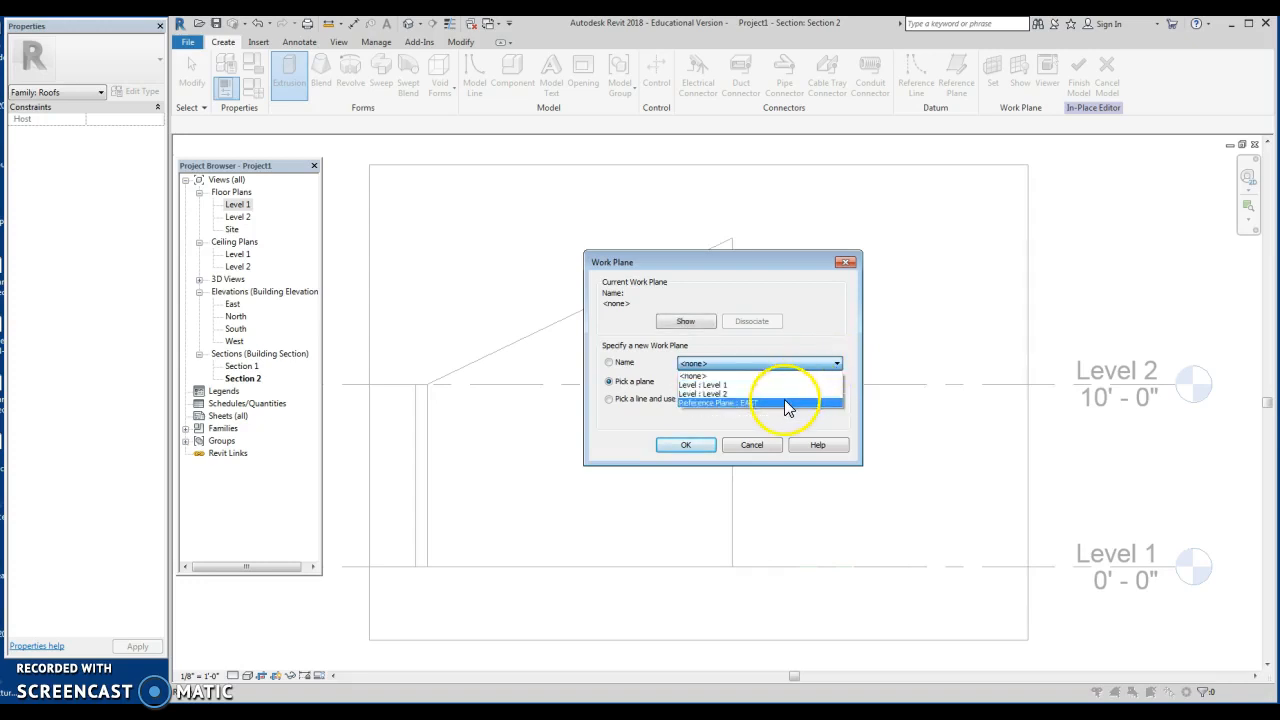
left_click(788, 403)
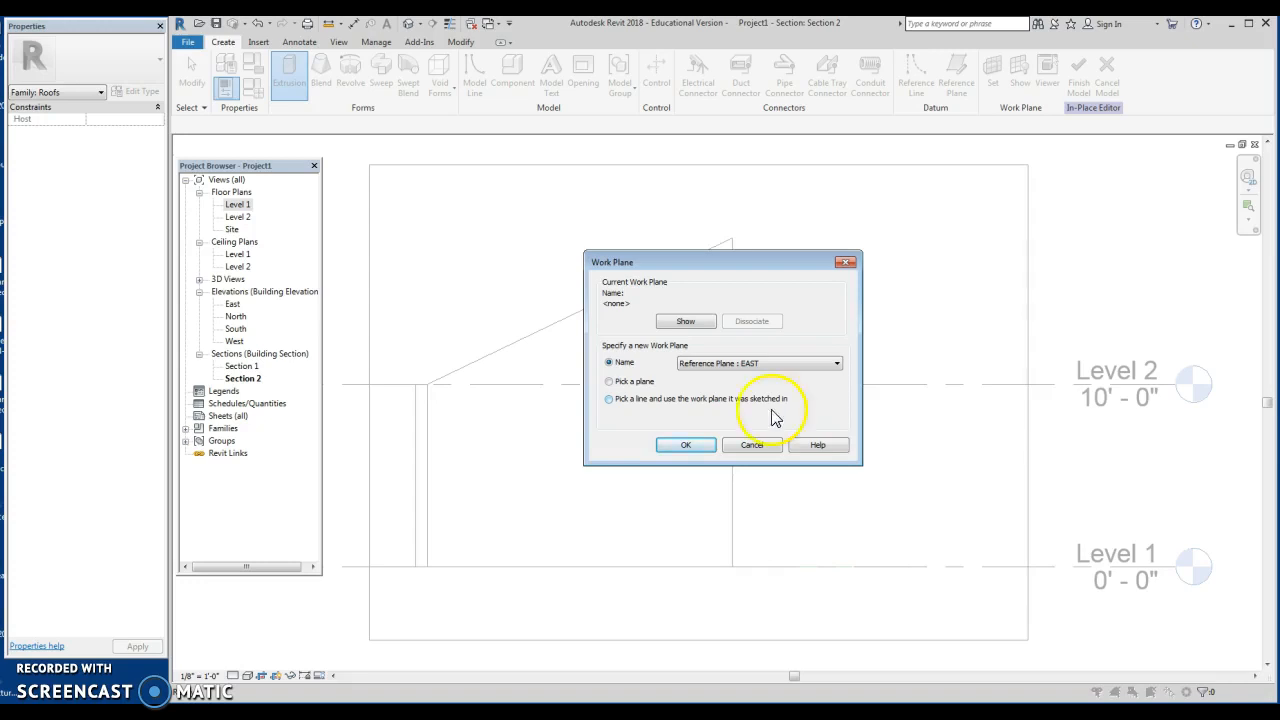
left_click(687, 446)
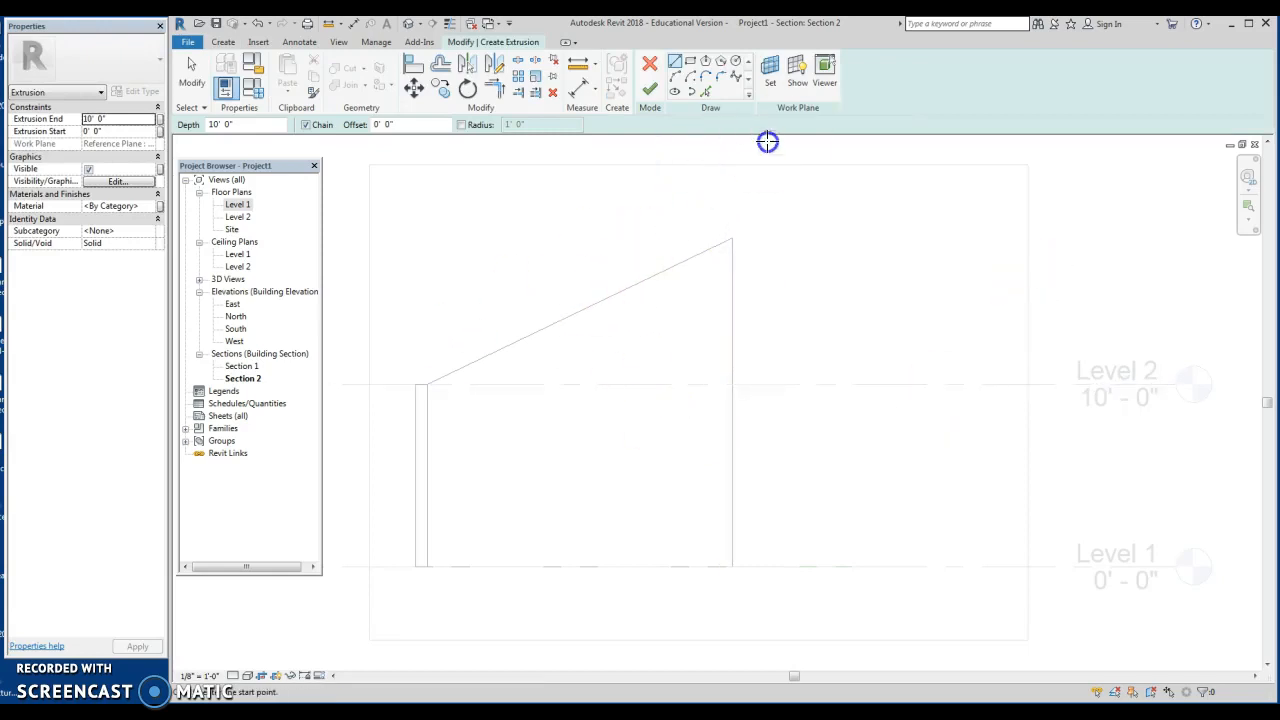
Pick the east wall's sloped top edge as a sketch line and offset a copy 1' above it.
left_click(706, 92)
left_click(683, 263)
scroll(455, 375, "up", 3)
left_click(443, 66)
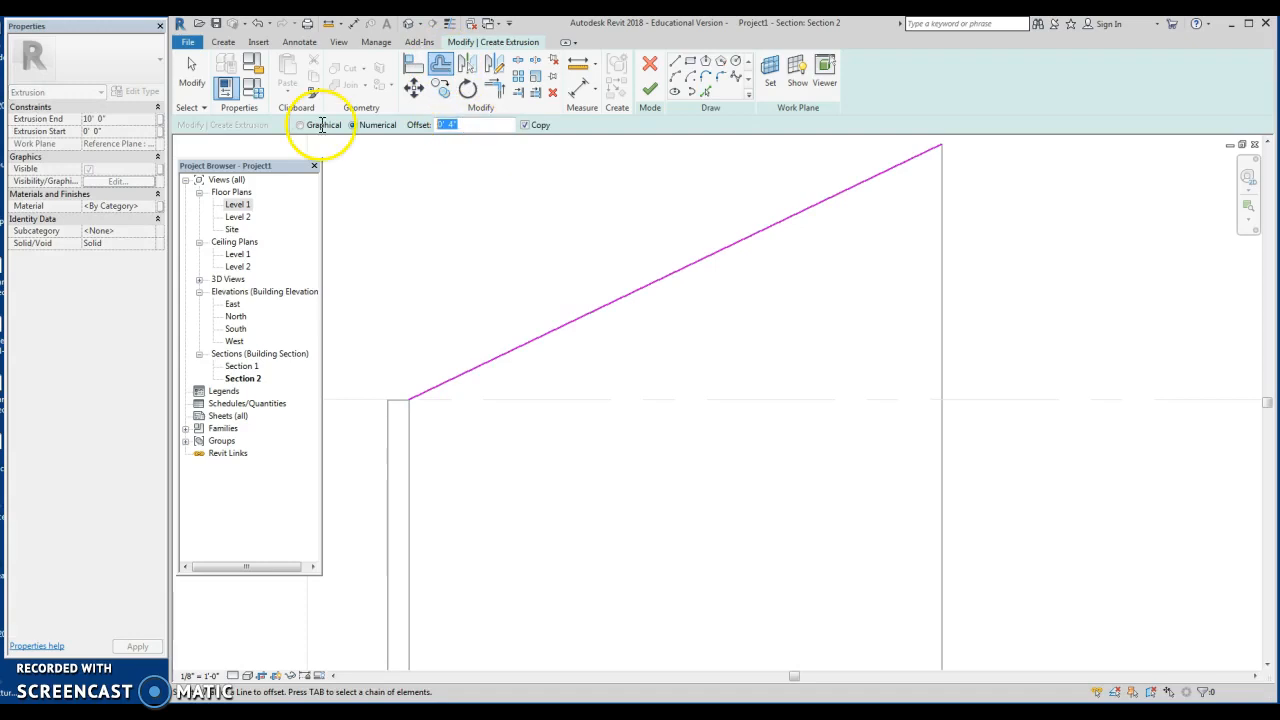
type("1")
left_click(557, 325)
scroll(578, 333, "down", 2)
scroll(480, 385, "up", 2)
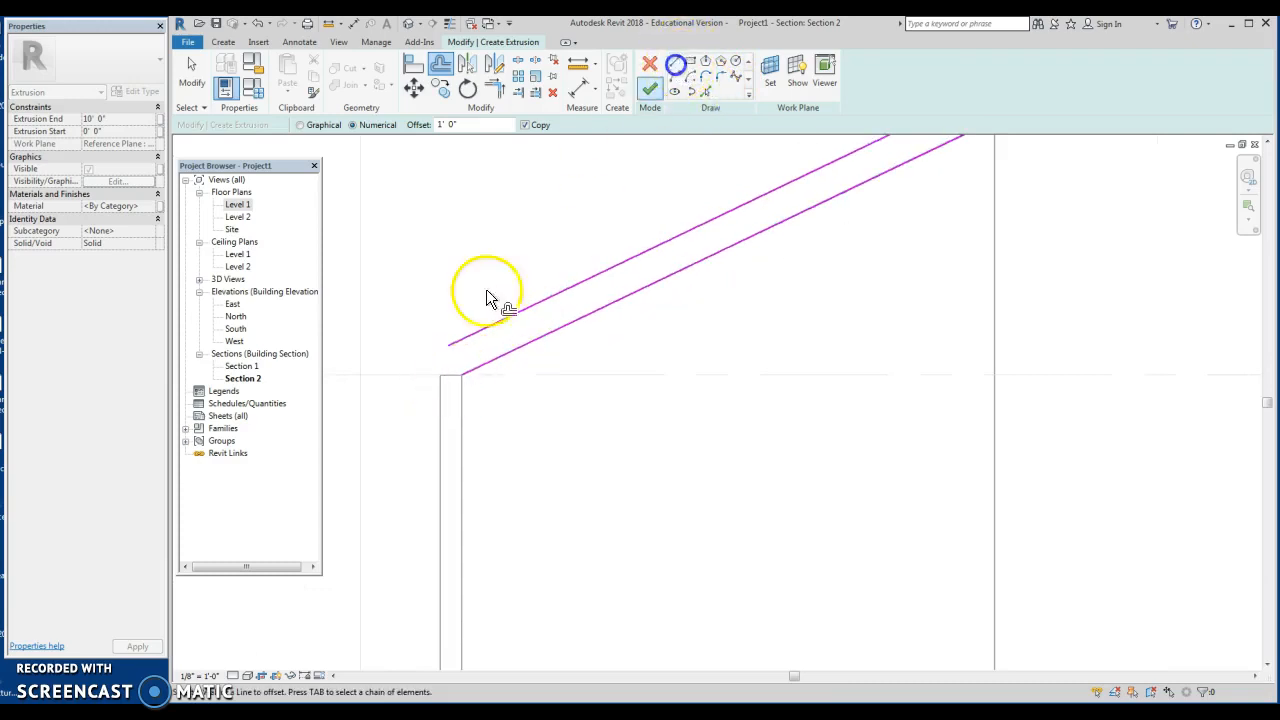
key("Escape")
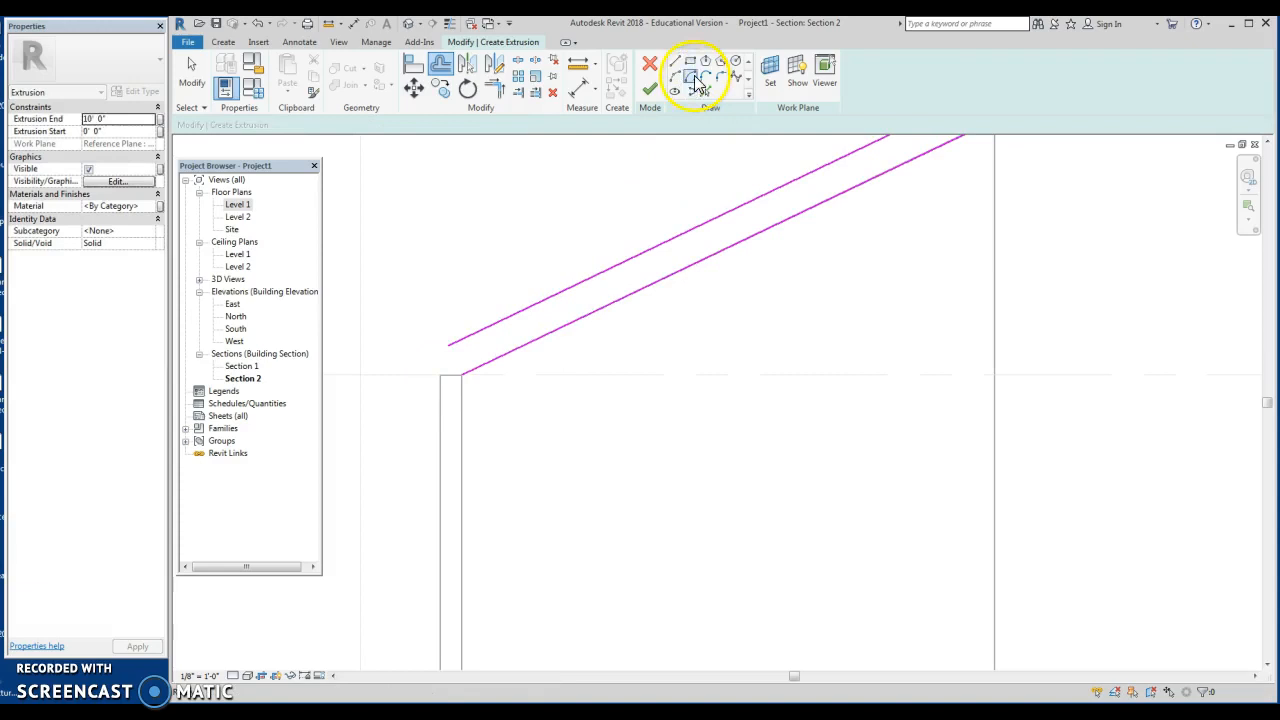
Sketch a horizontal line at Level 2 from the lower sloped line's bottom end outward past the low south wall.
left_click(677, 65)
left_click(459, 373)
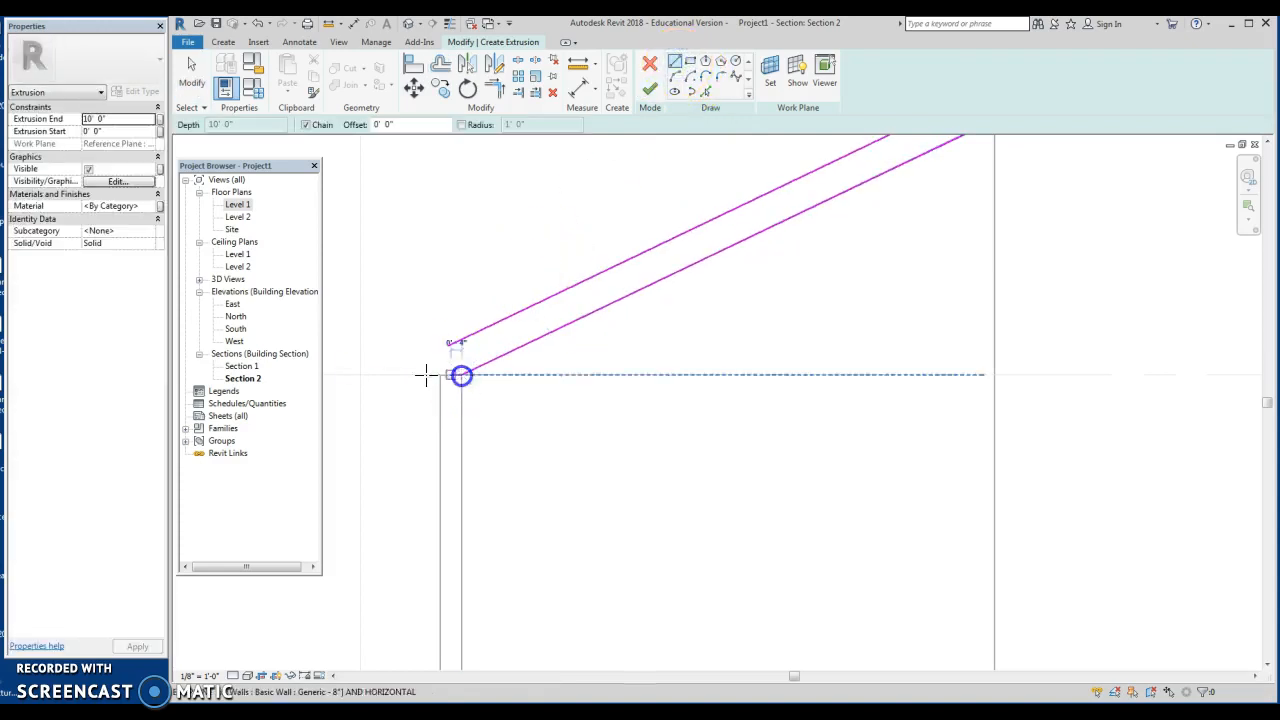
left_click(367, 374)
key("Escape")
key("Escape")
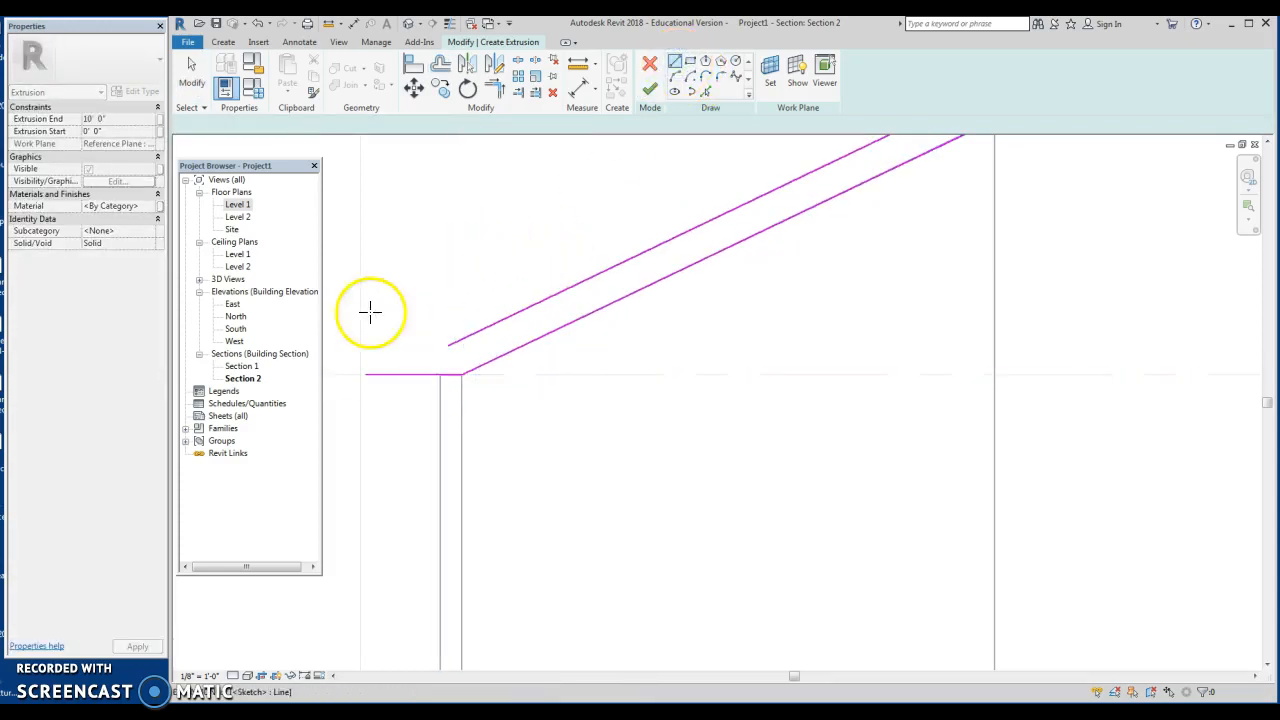
left_click(675, 62)
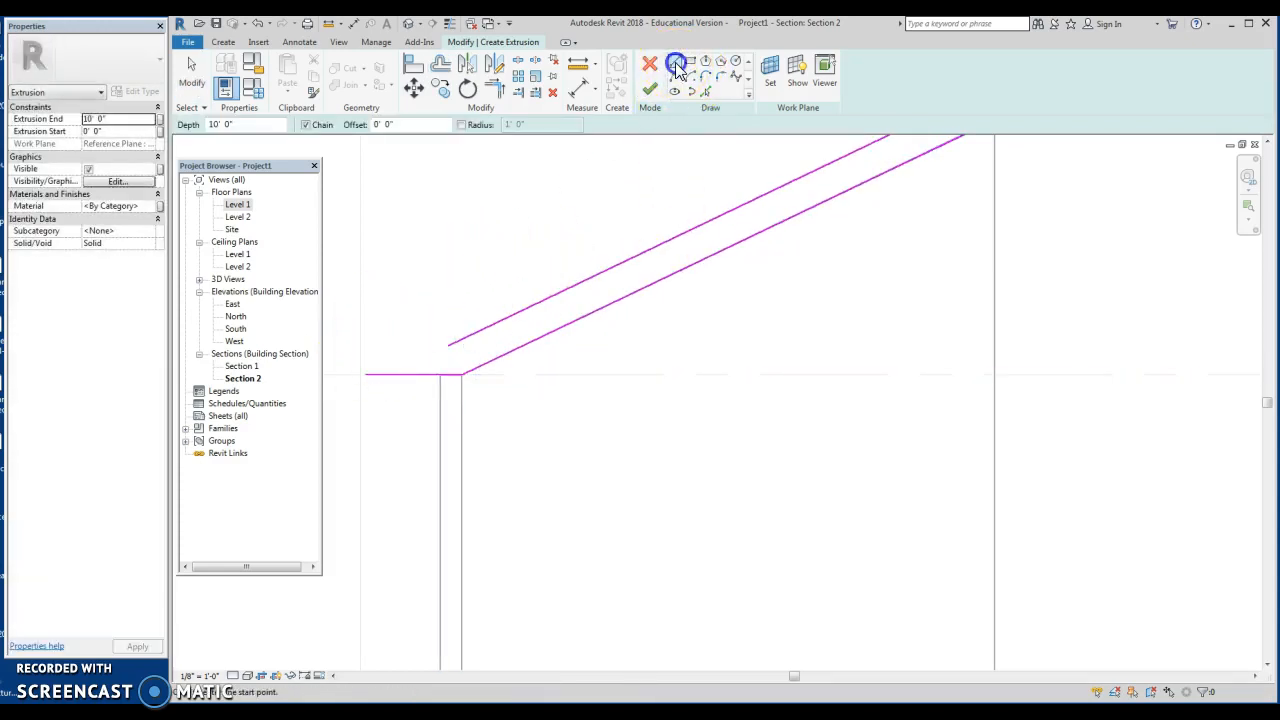
left_click(366, 374)
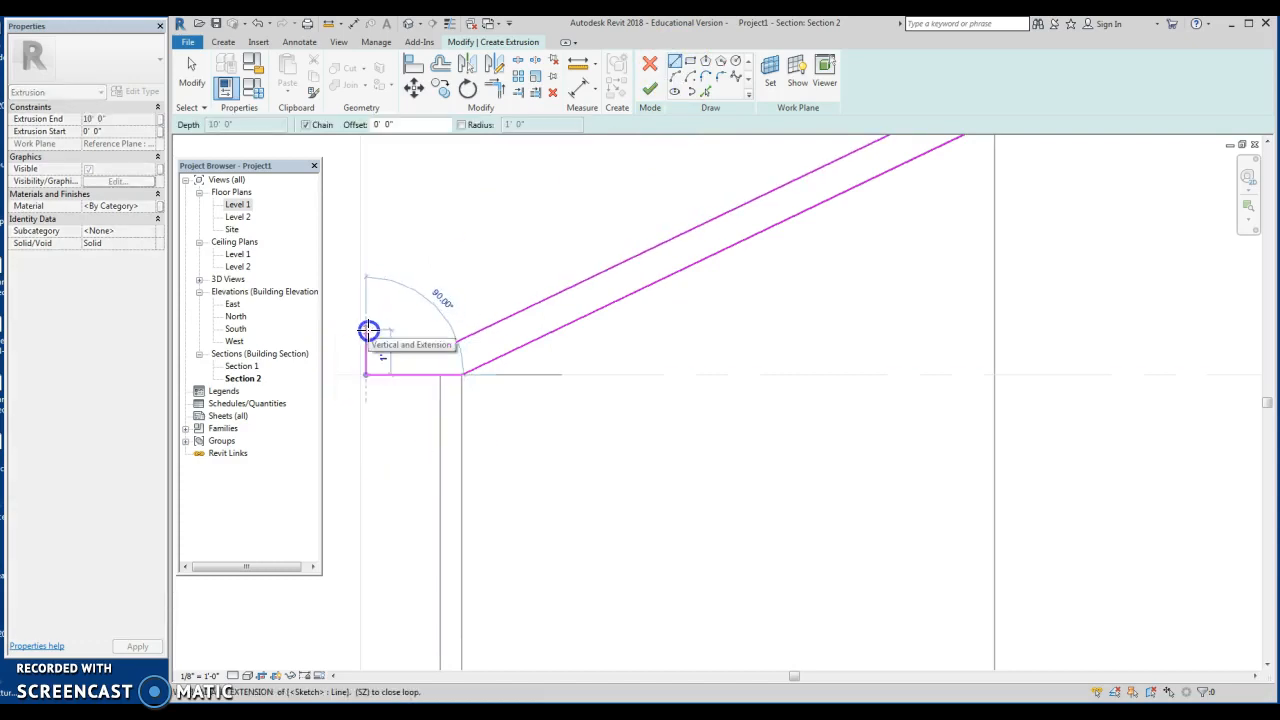
type("8")
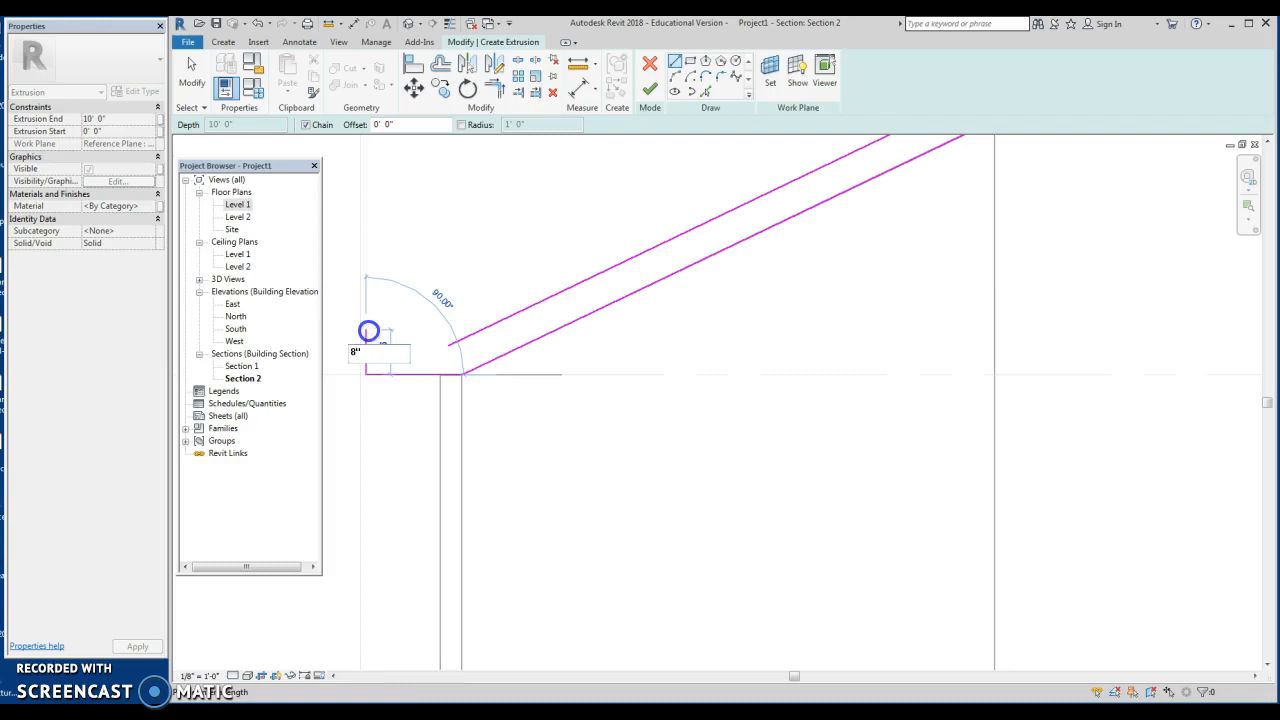
key("Escape")
key("Escape")
left_click(676, 60)
key("Escape")
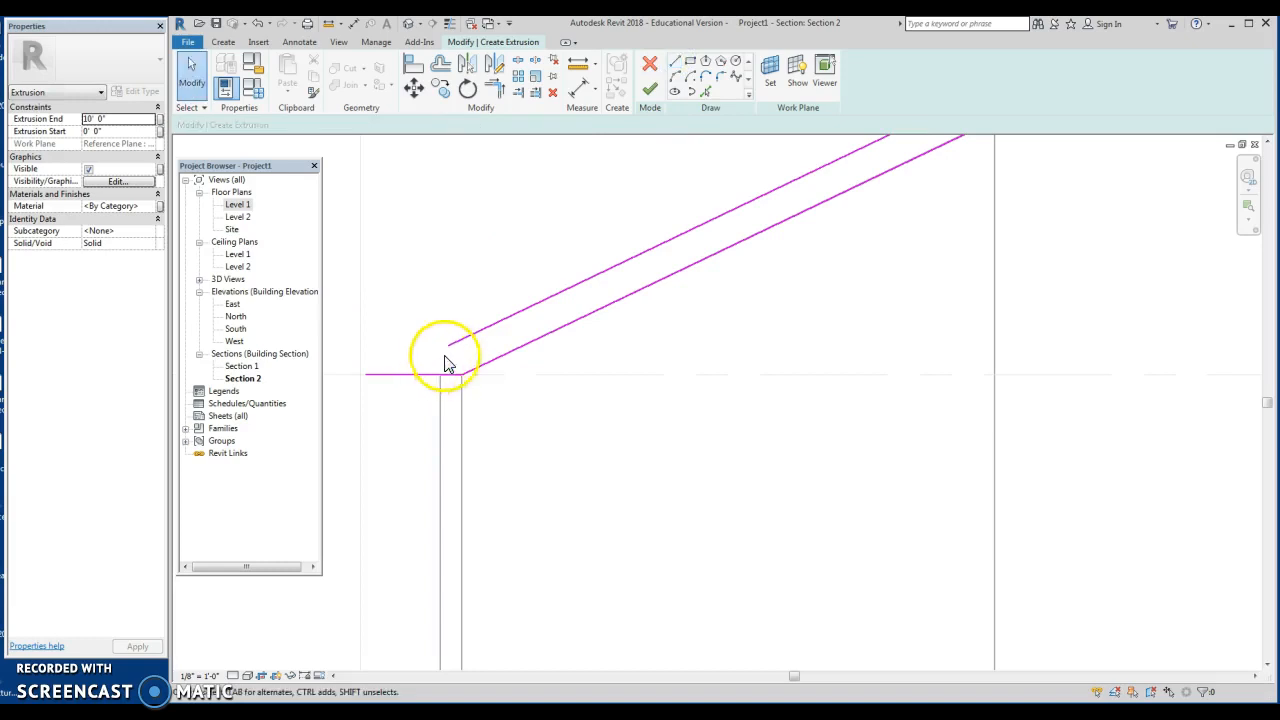
Offset a copy of the horizontal eave line 8" upward and join it to the upper sloped line with Trim/Extend to Corner.
left_click(440, 66)
left_click_drag(449, 126, 425, 125)
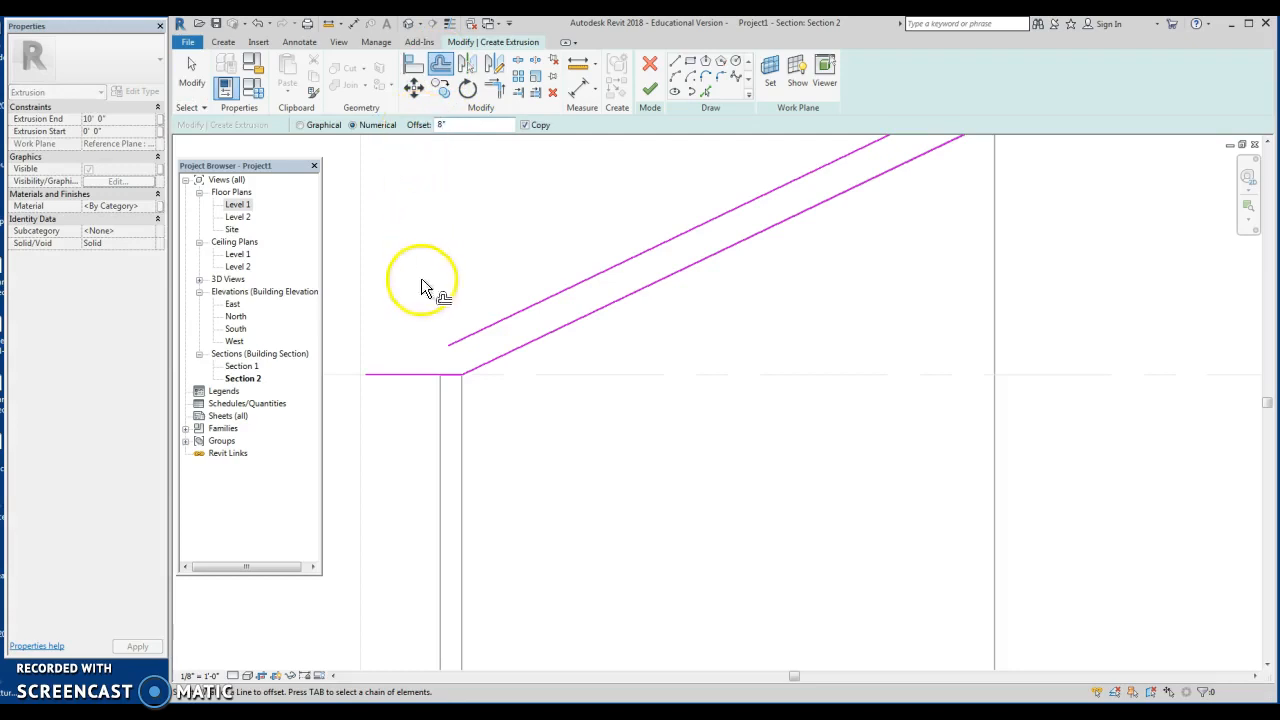
left_click(413, 373)
left_click(500, 90)
left_click(465, 345)
left_click(408, 353)
Draw a short vertical line from the upper sloped line's lower end down to the bottom horizontal line.
left_click(675, 63)
left_click(432, 352)
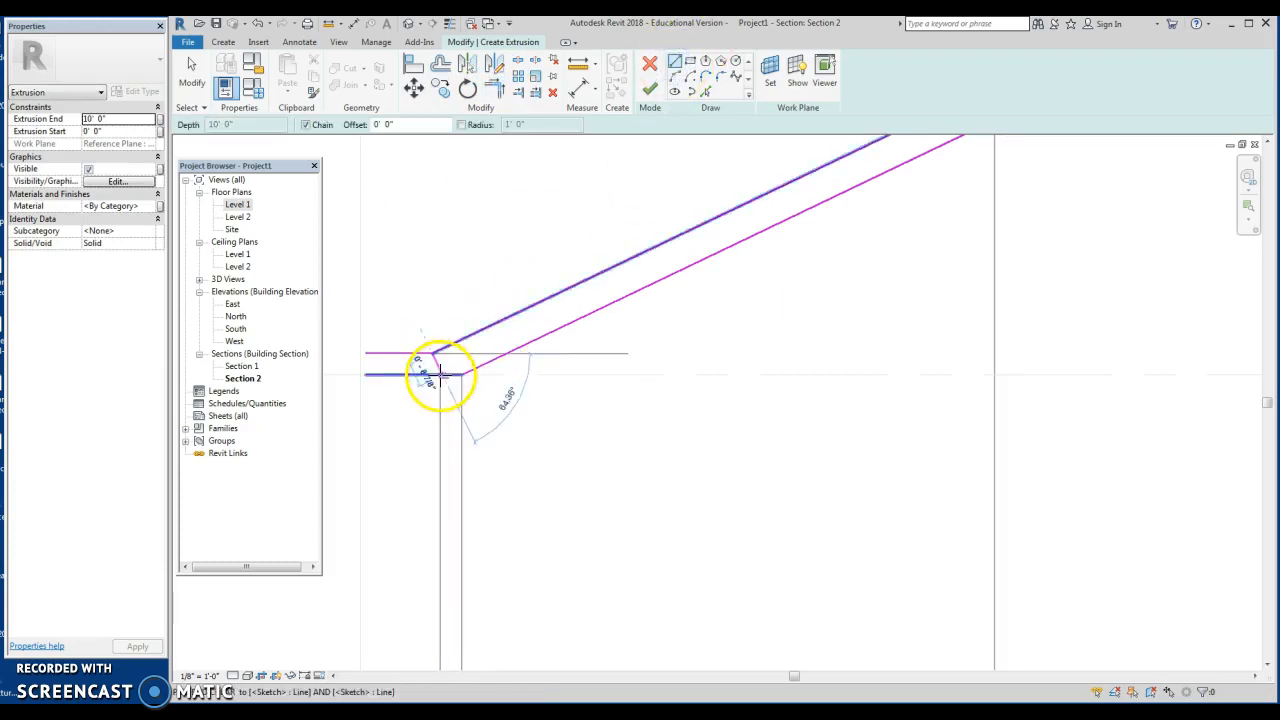
left_click(432, 375)
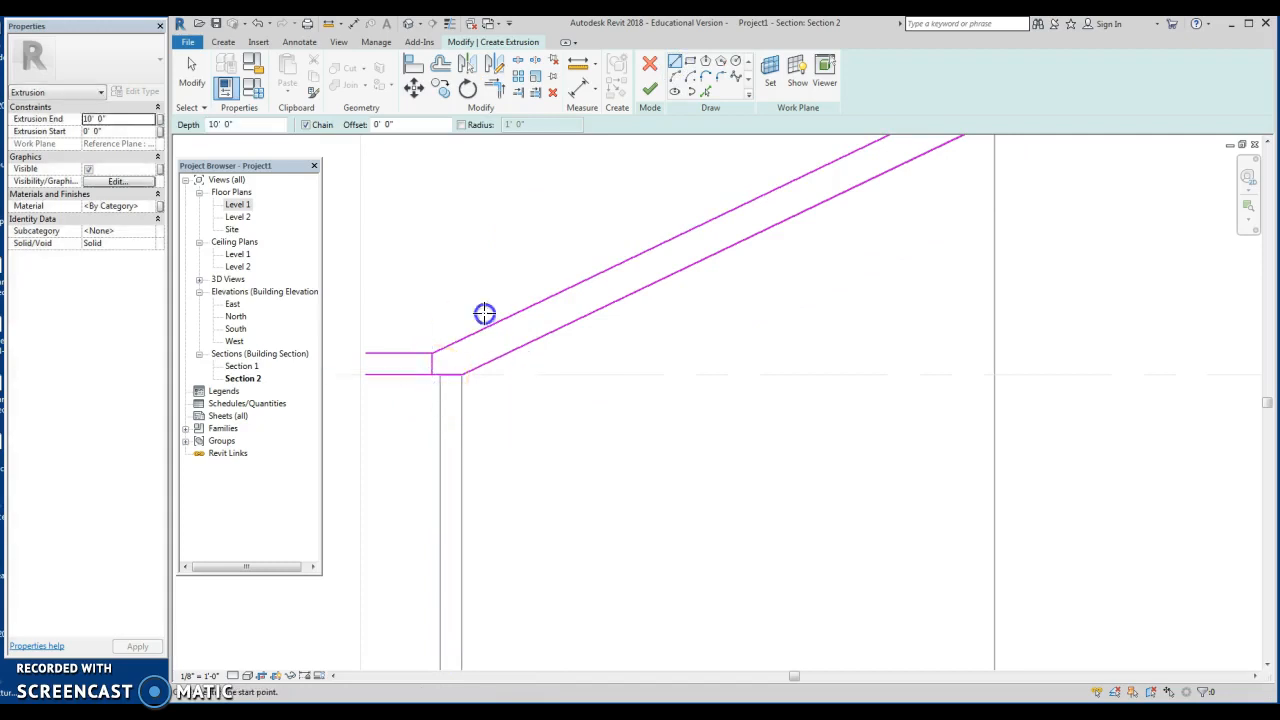
Trim the bottom line to the short vertical end line and delete the leftover horizontal lines beyond it.
left_click(500, 86)
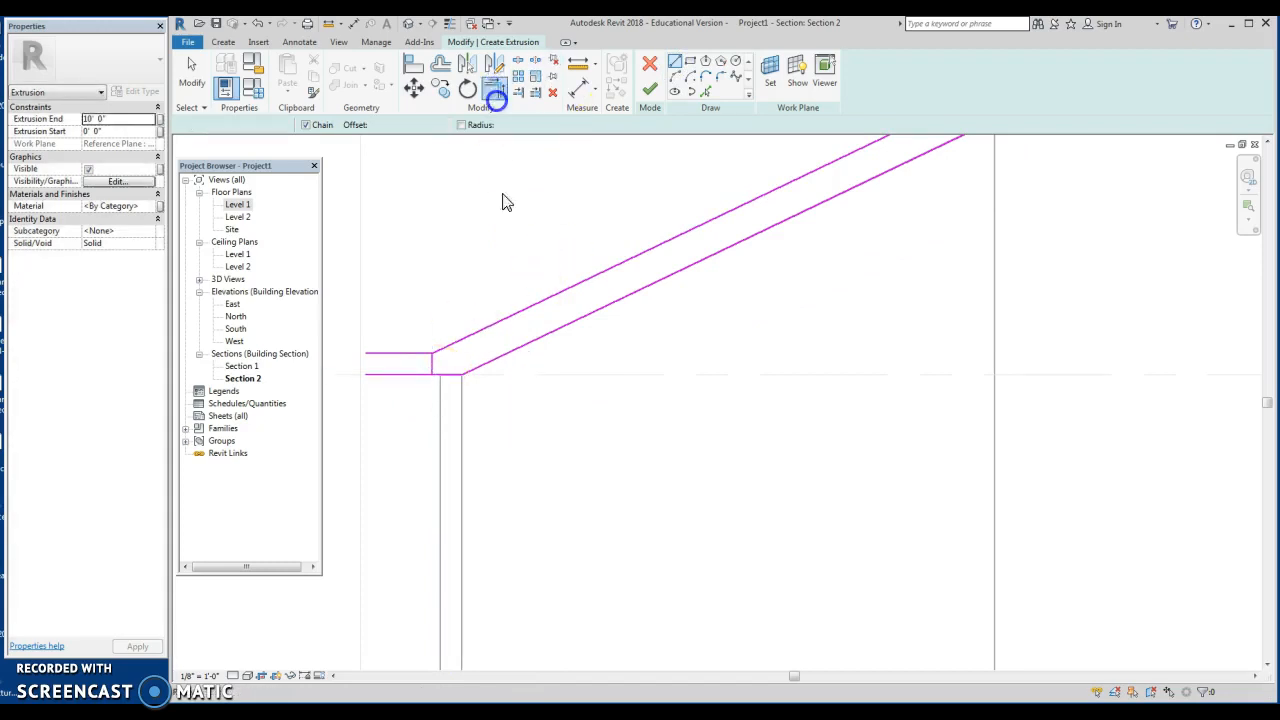
left_click(440, 375)
key("Escape")
left_click_drag(408, 374, 374, 327)
key("Delete")
Pick the high north wall's outer vertical edge as a sketch line and offset a copy 4" outward.
middle_click_drag(626, 363, 660, 357)
scroll(863, 245, "down", 2)
middle_click_drag(863, 245, 763, 339)
scroll(733, 378, "up", 3)
middle_click_drag(603, 454, 600, 414)
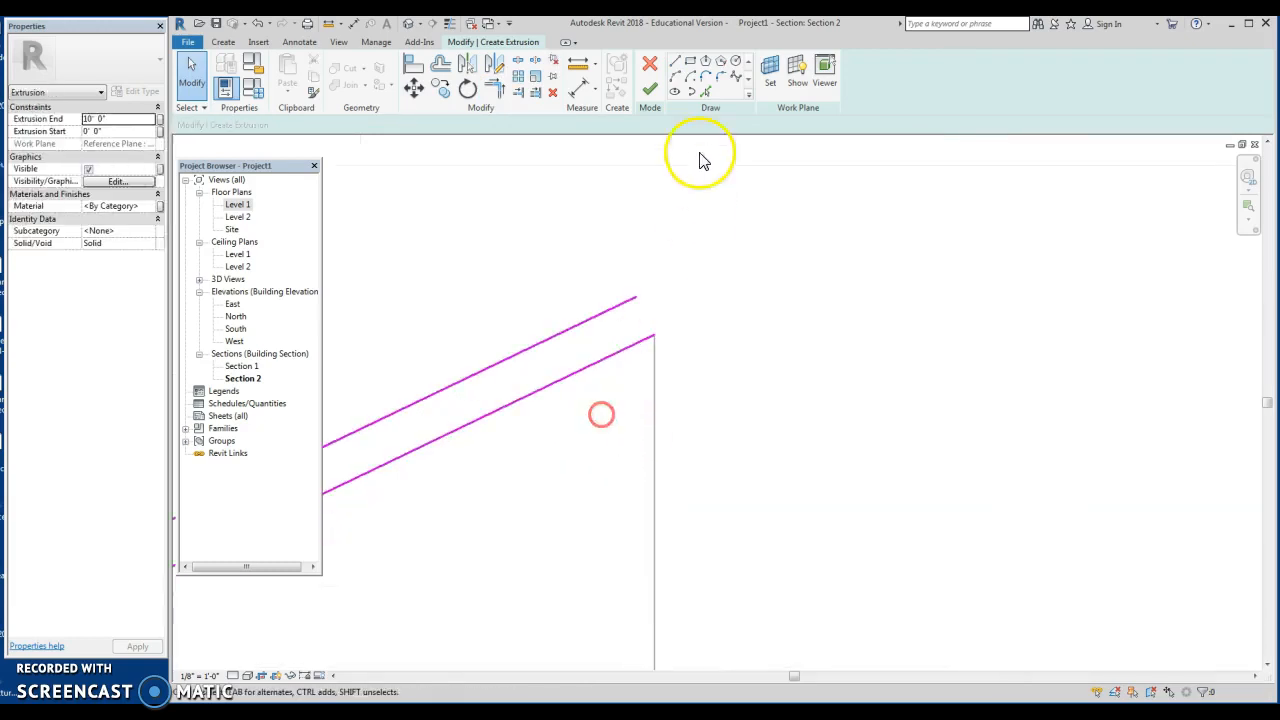
left_click(705, 90)
left_click(656, 371)
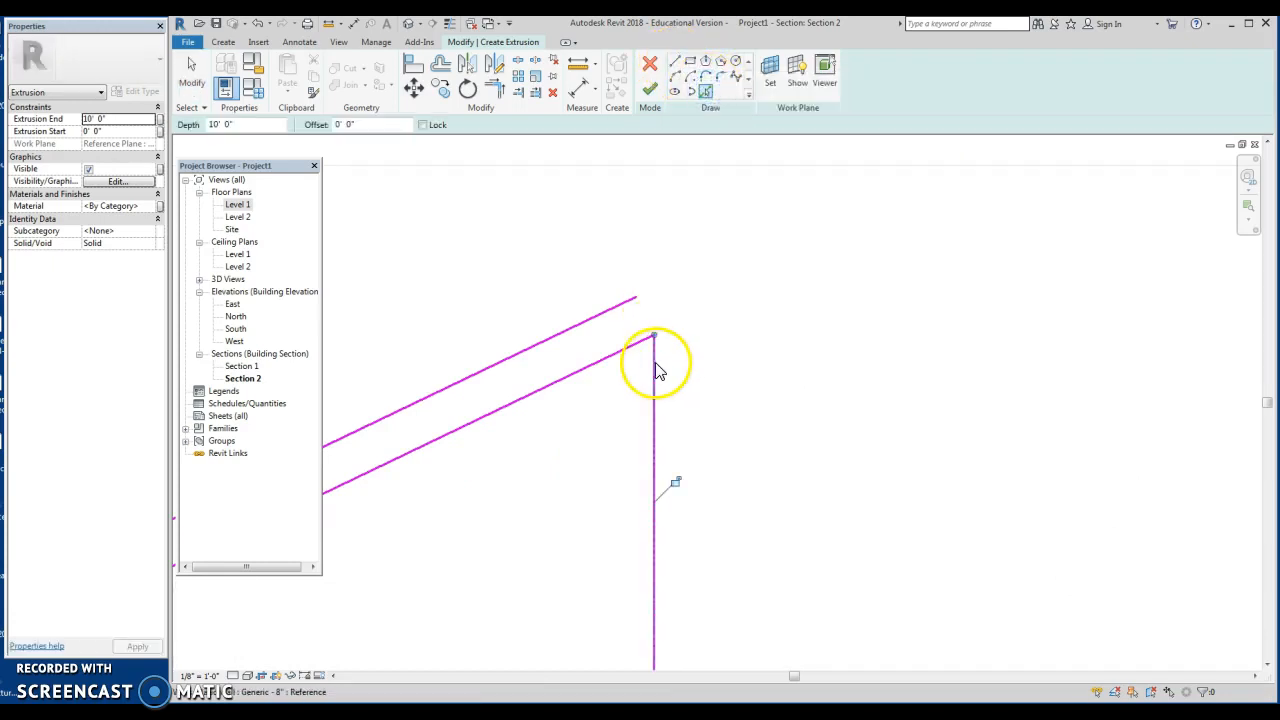
left_click(443, 71)
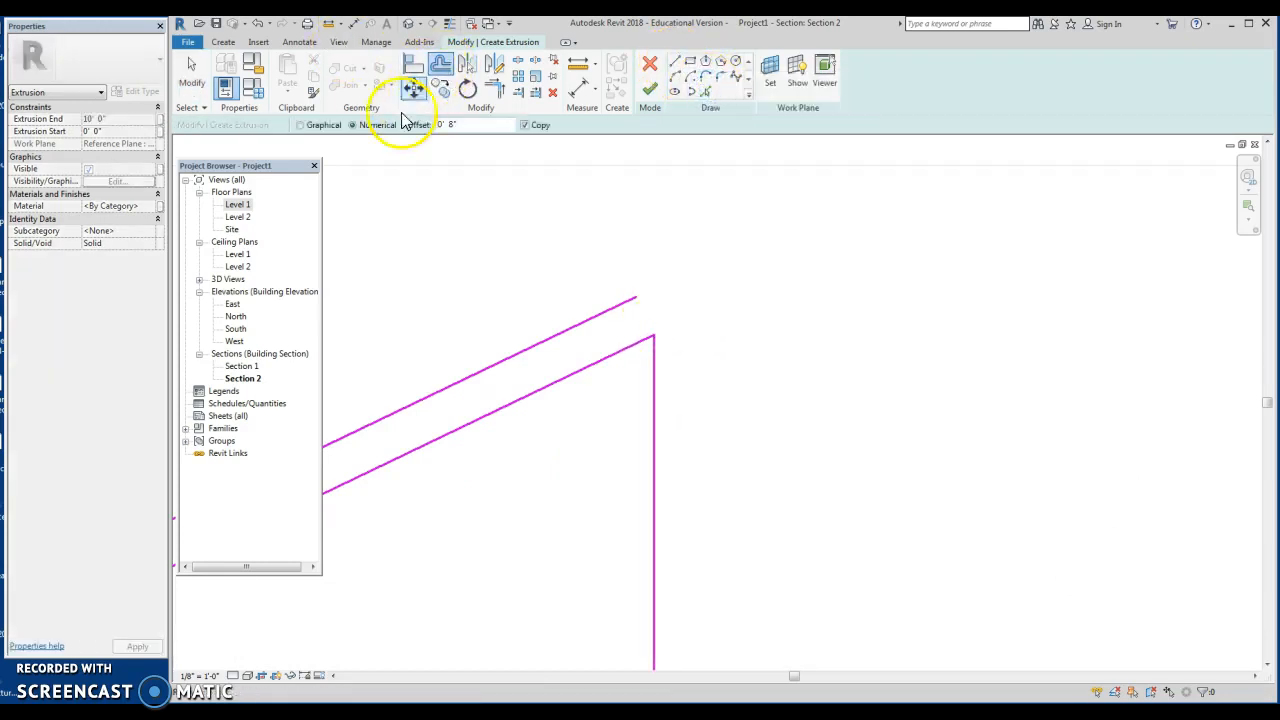
left_click_drag(455, 126, 386, 126)
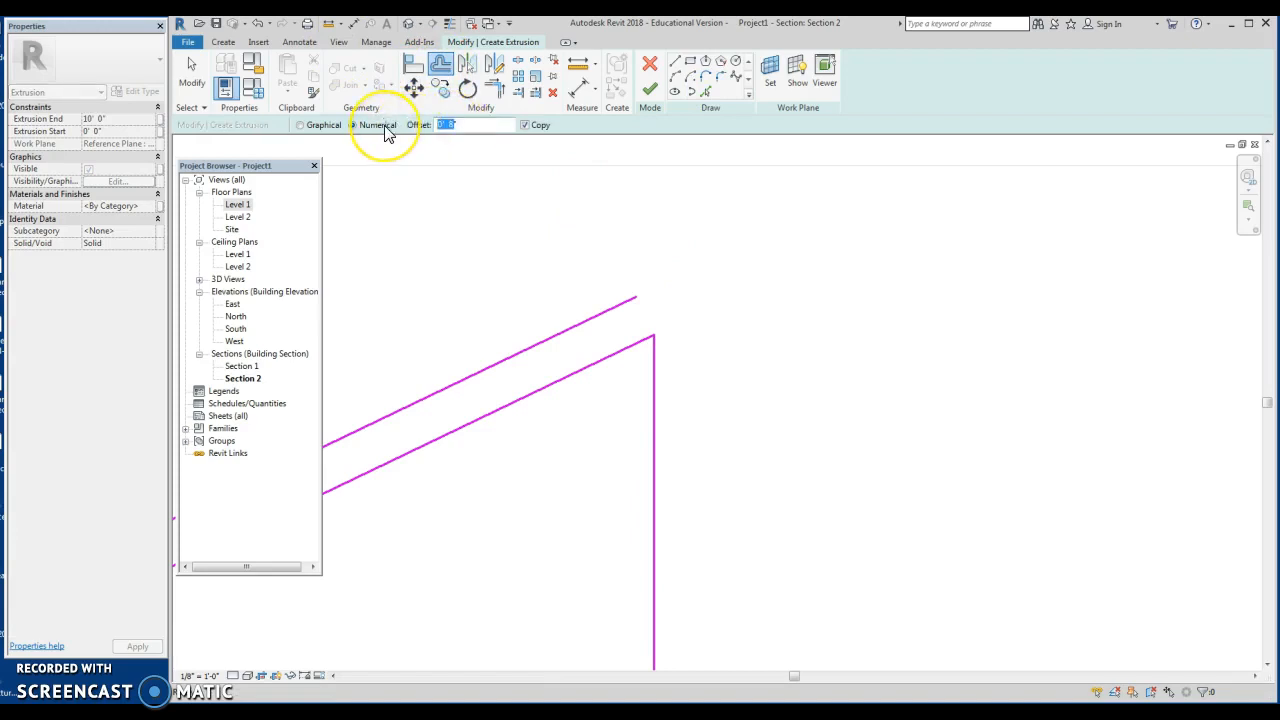
type("0 4")
left_click(658, 366)
Trim and extend both sloped lines to the outer offset line to close the roof profile's high end.
left_click(494, 91)
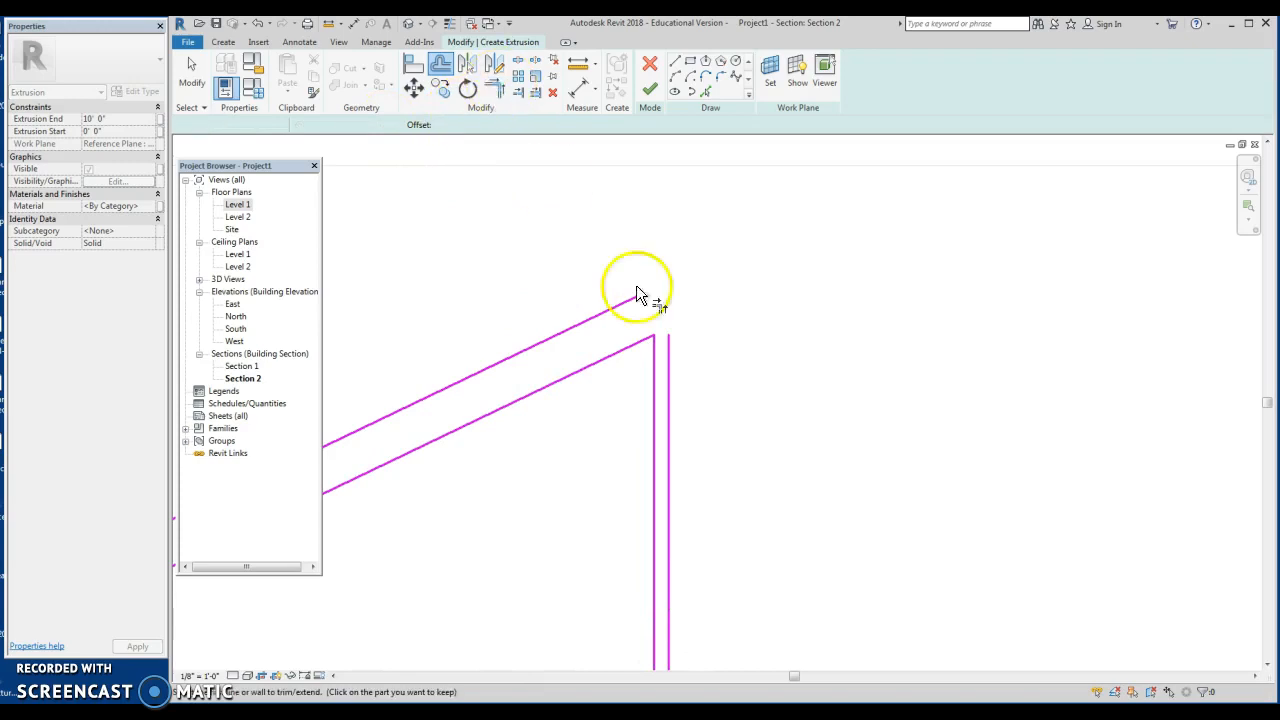
left_click(617, 314)
left_click(669, 355)
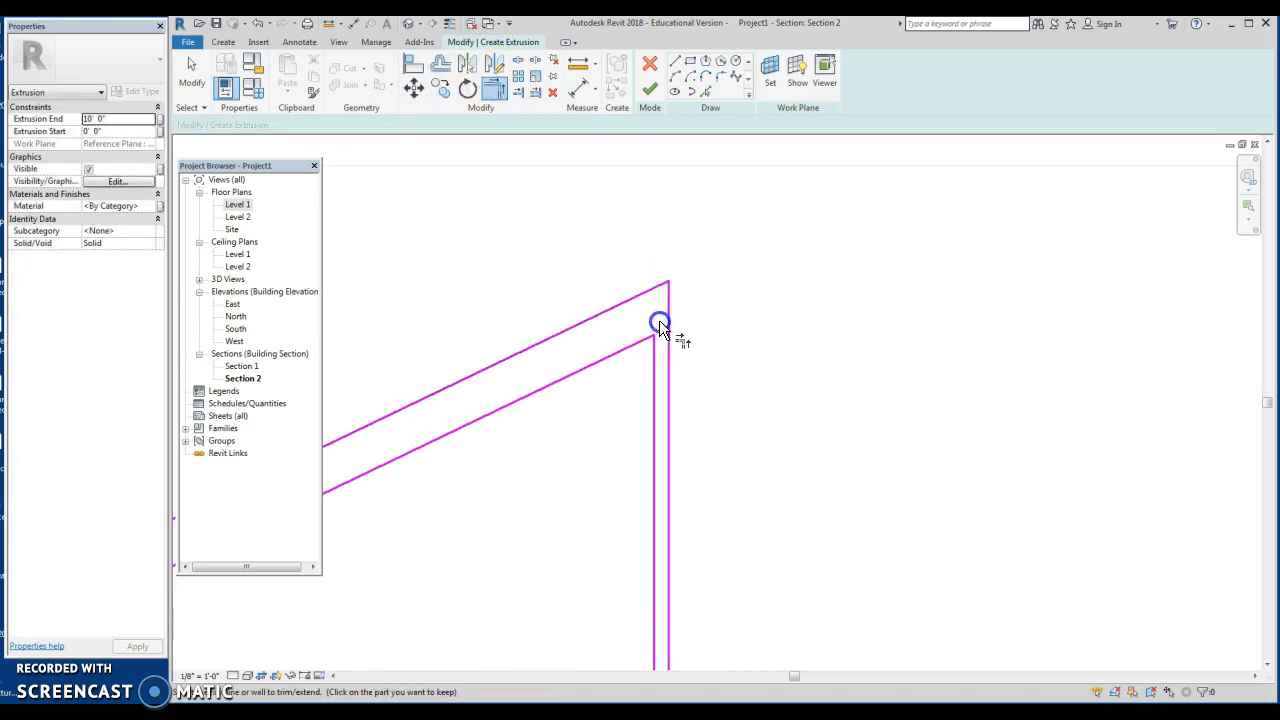
left_click(645, 347)
key("Escape")
key("Escape")
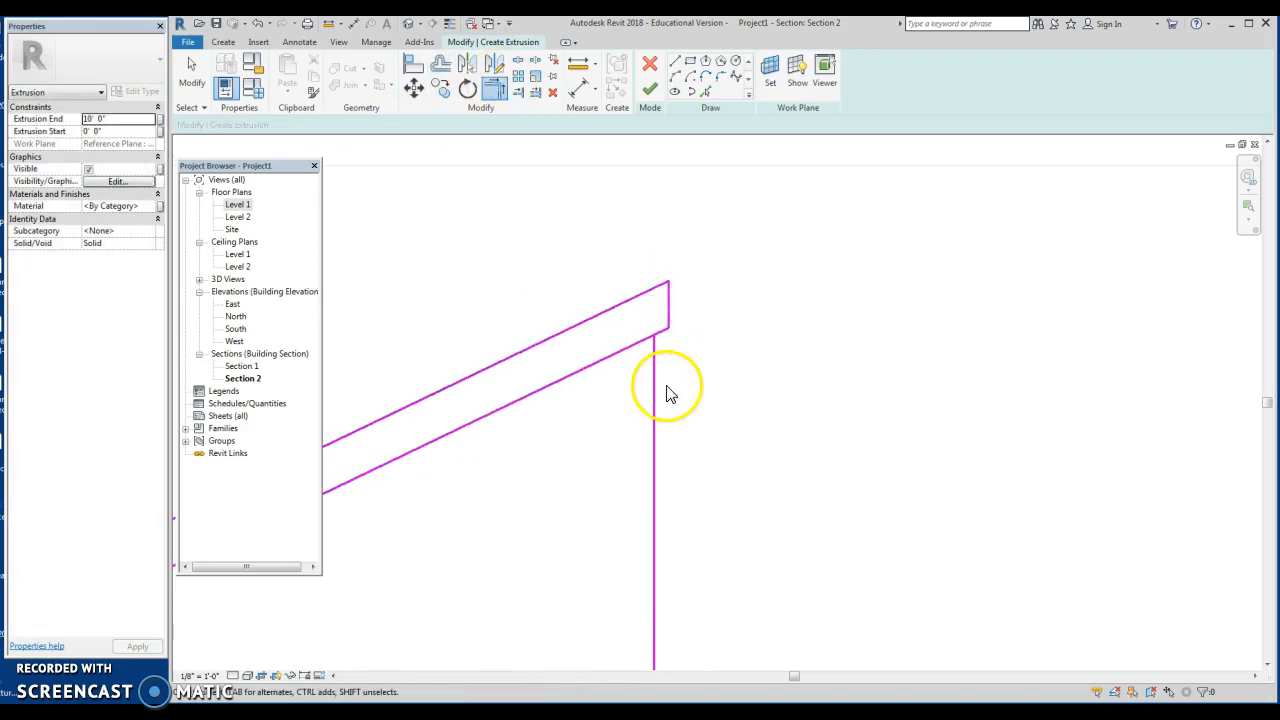
Delete the leftover vertical wall line below the roof profile's high end.
left_click(656, 388)
key("Delete")
scroll(766, 334, "down", 5)
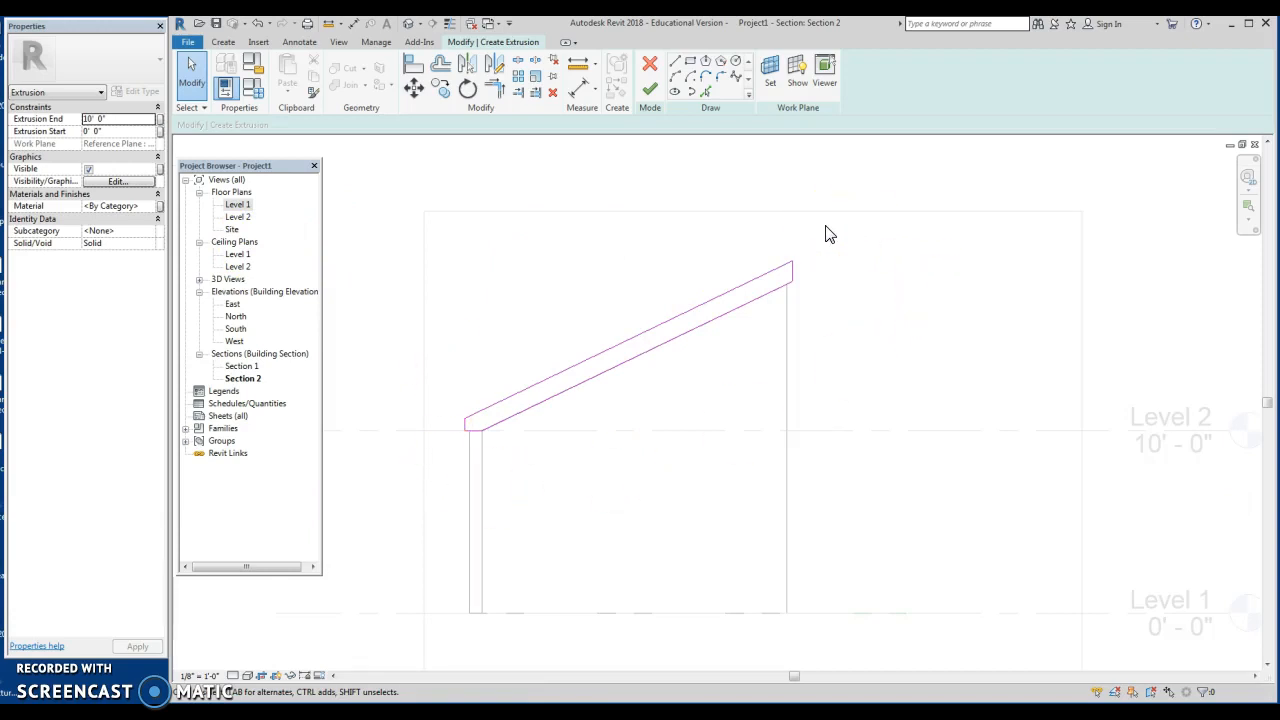
Set the extrusion end to 5' 0", then finish the roof extrusion and the in-place model.
left_click(118, 119)
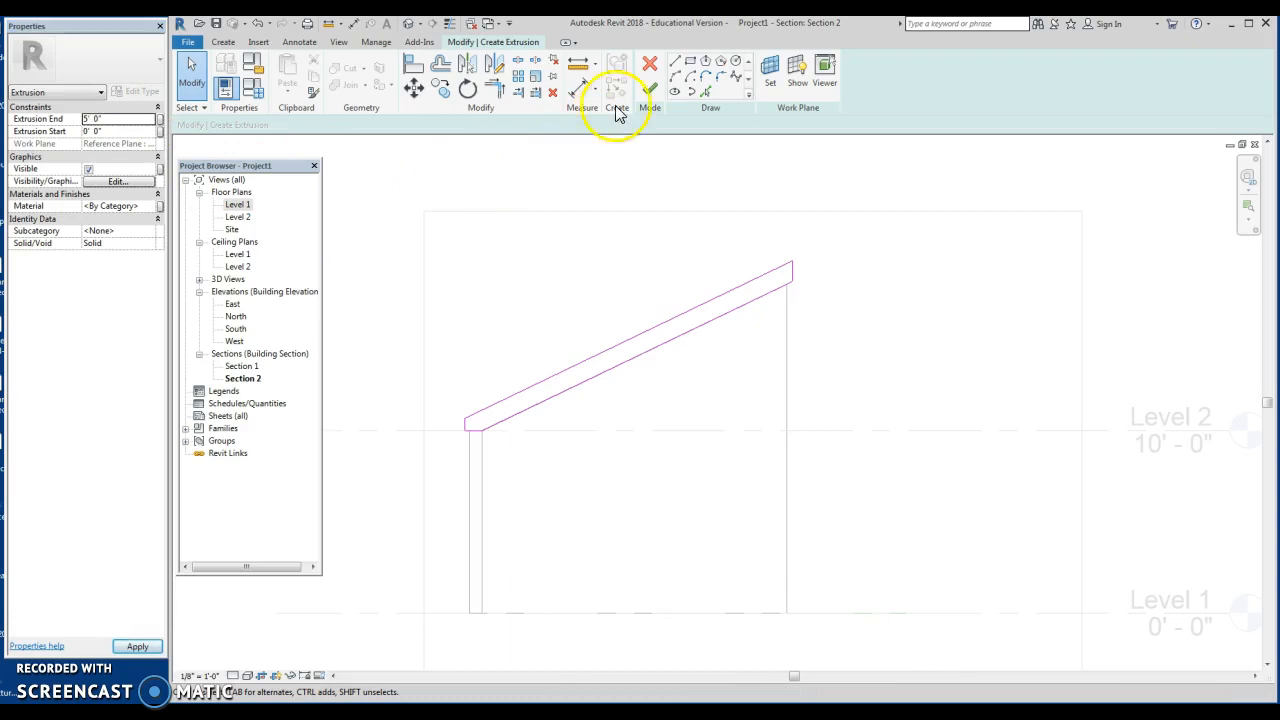
left_click(650, 88)
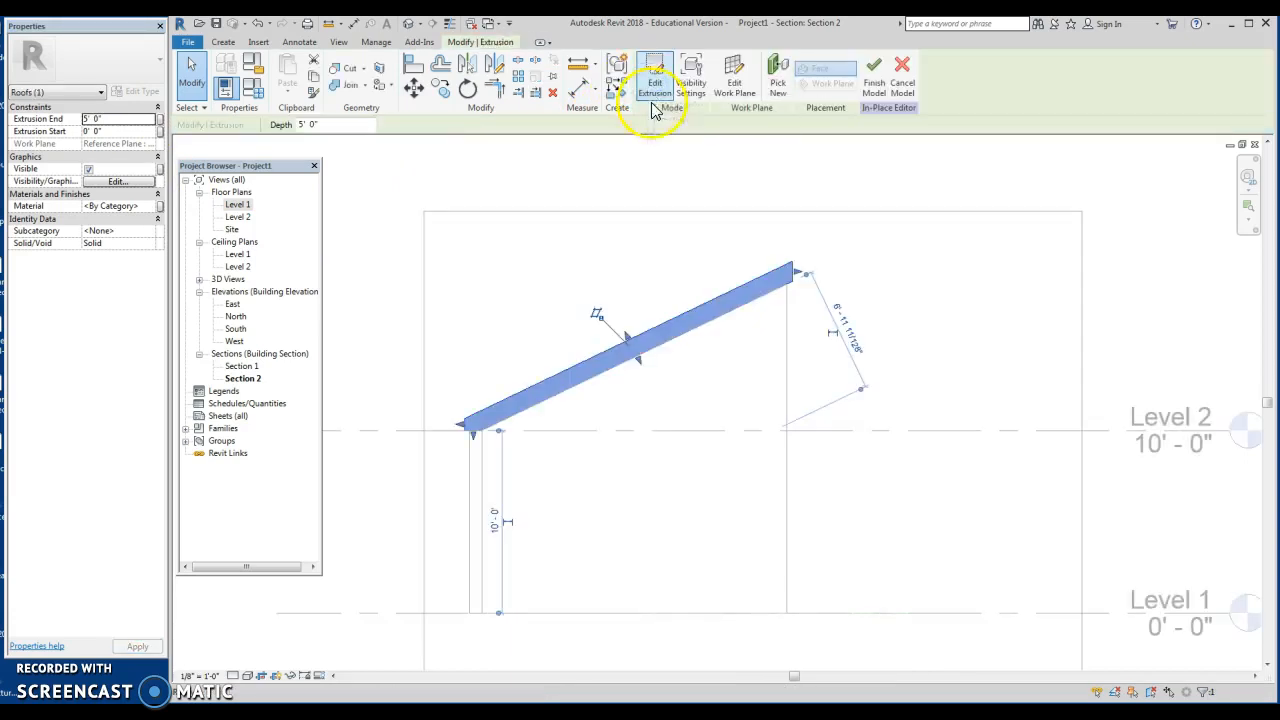
left_click(873, 70)
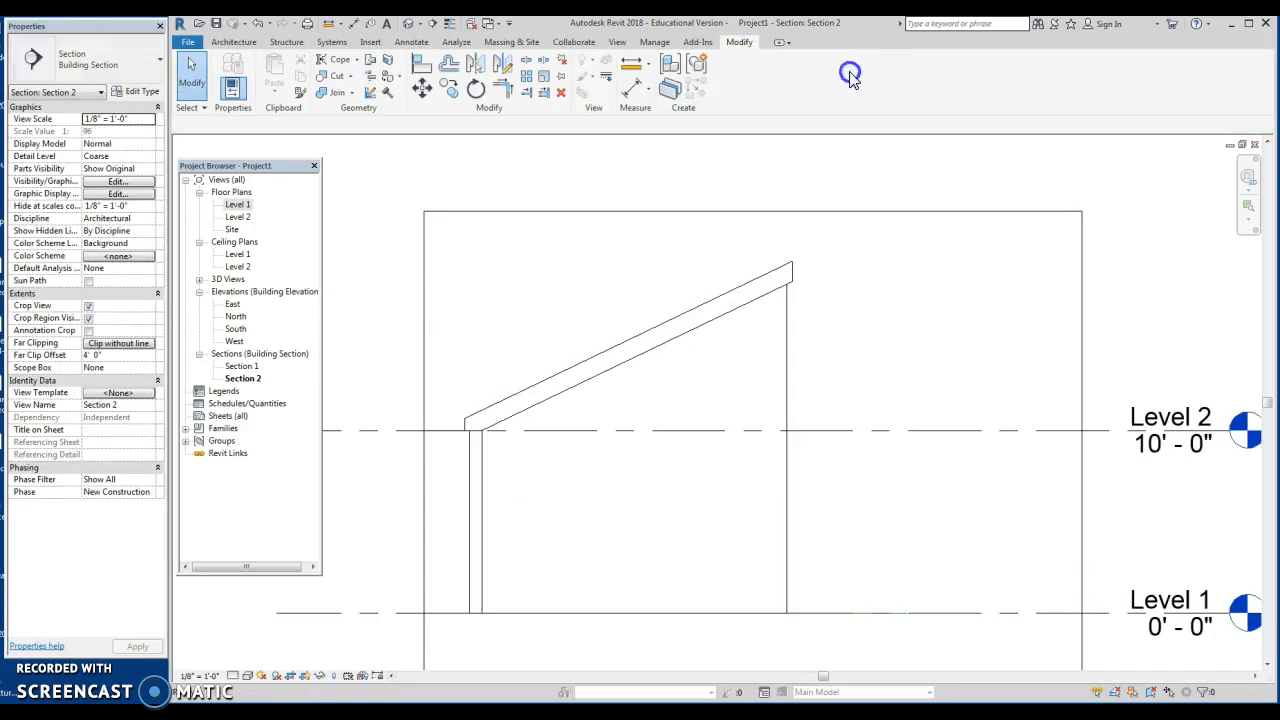
In the Site plan, stretch the roof's west edge to the outer face of the west wall and check it in 3D.
double_click(231, 231)
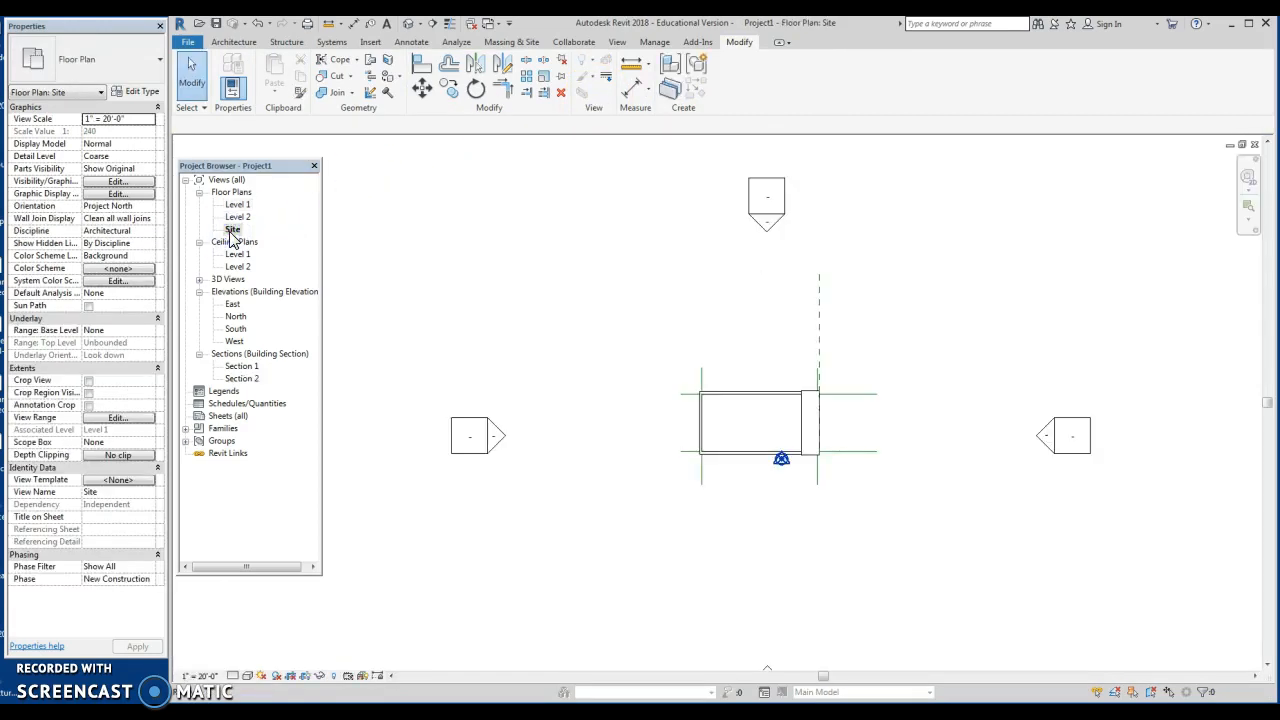
scroll(751, 366, "up", 3)
left_click(842, 463)
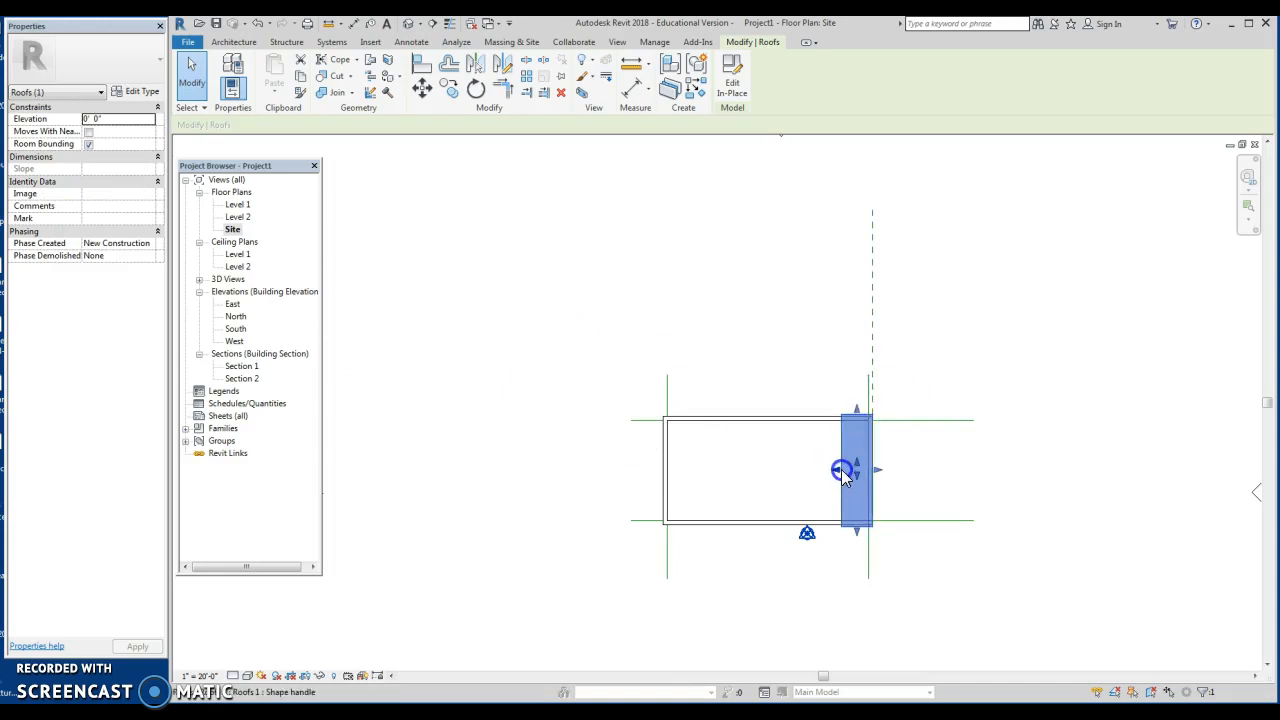
left_click_drag(843, 477, 662, 475)
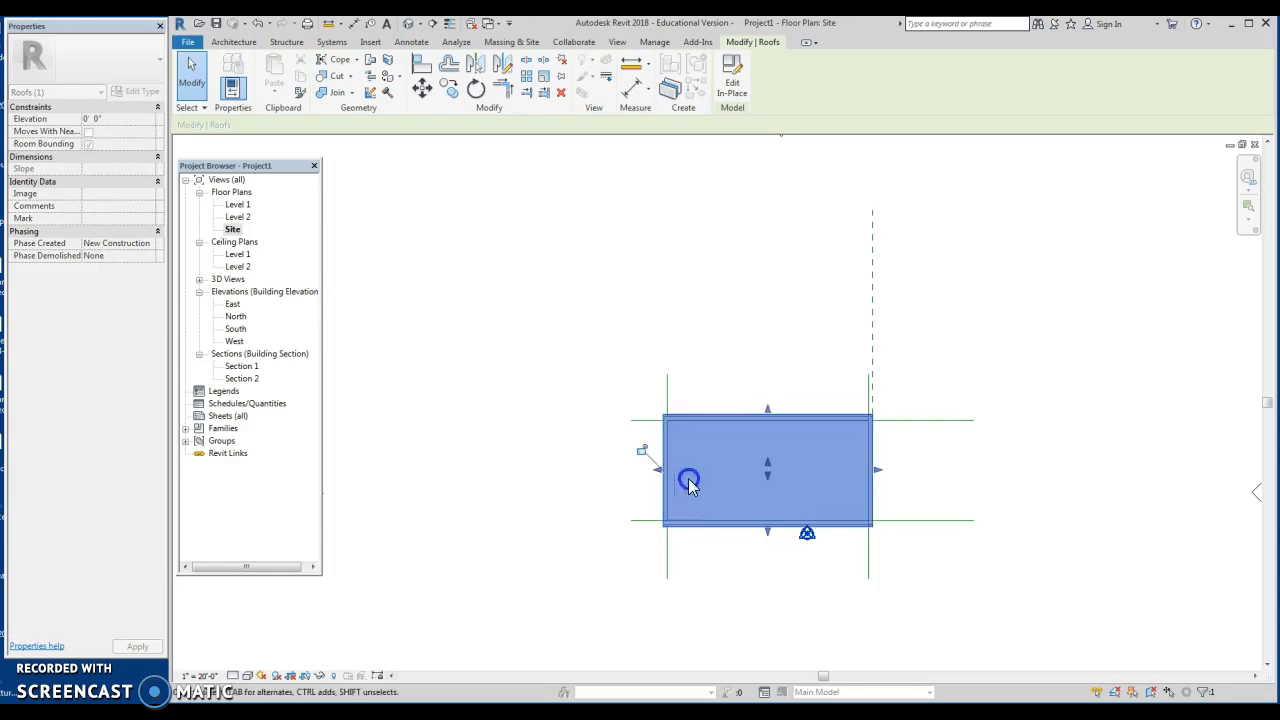
left_click(757, 369)
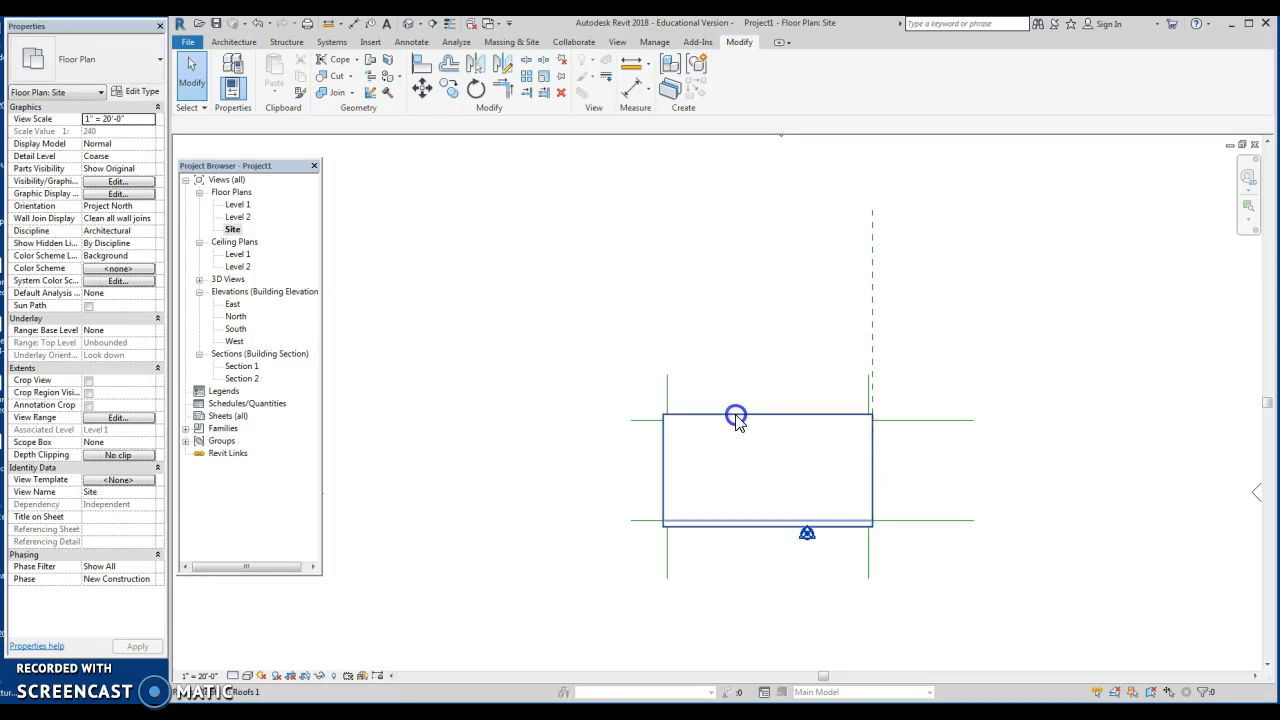
left_click(408, 27)
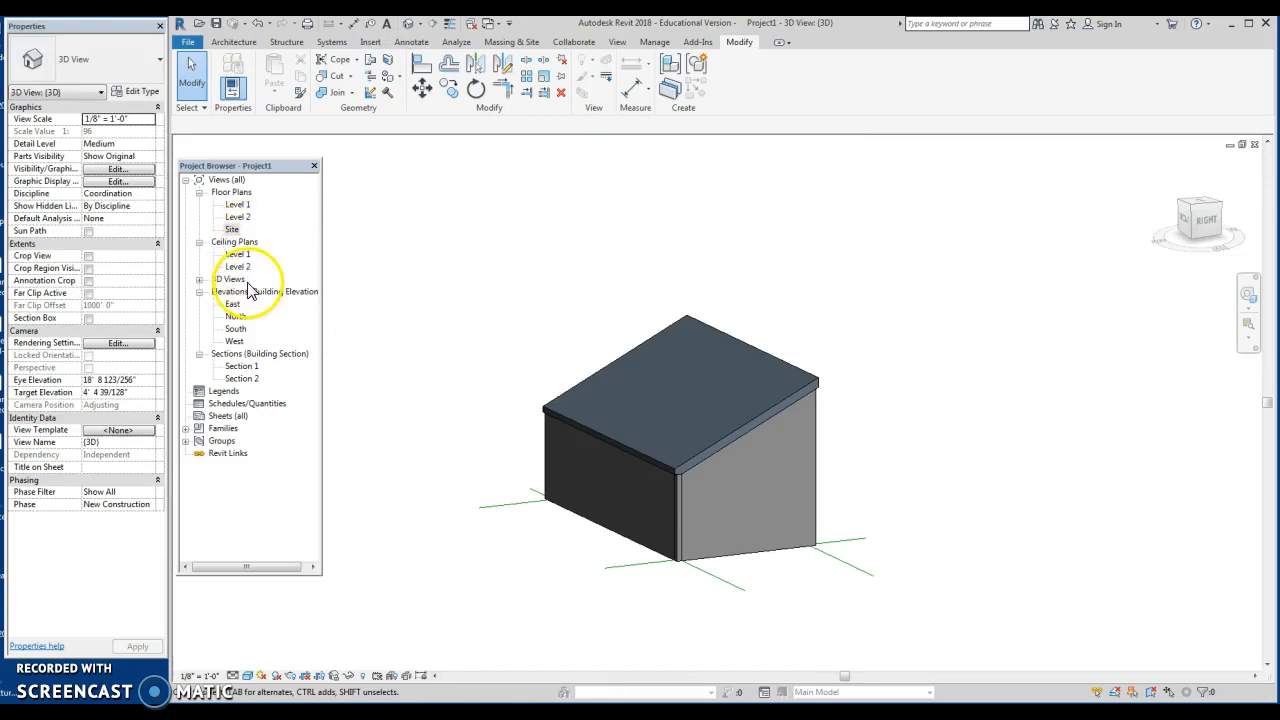
Open the roof for in-place editing from Section 2, inspect its extrusion end value, and finish the model.
left_click(250, 380)
double_click(253, 385)
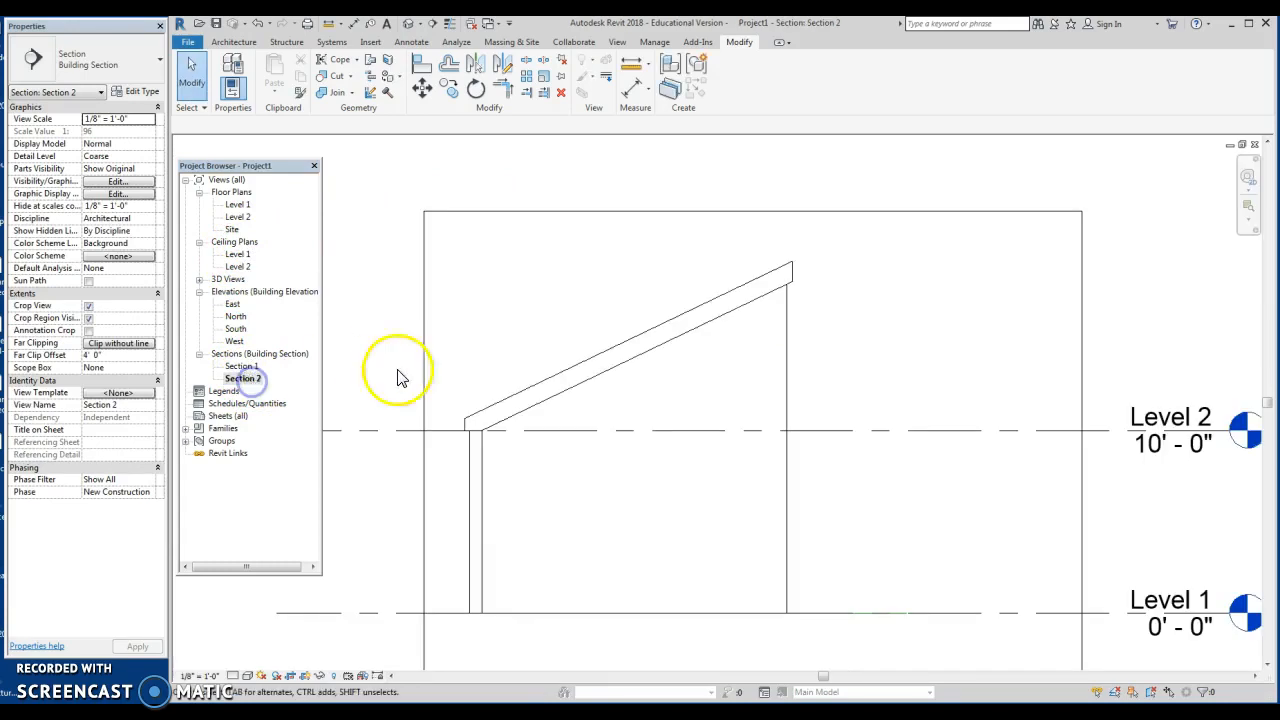
left_click(551, 383)
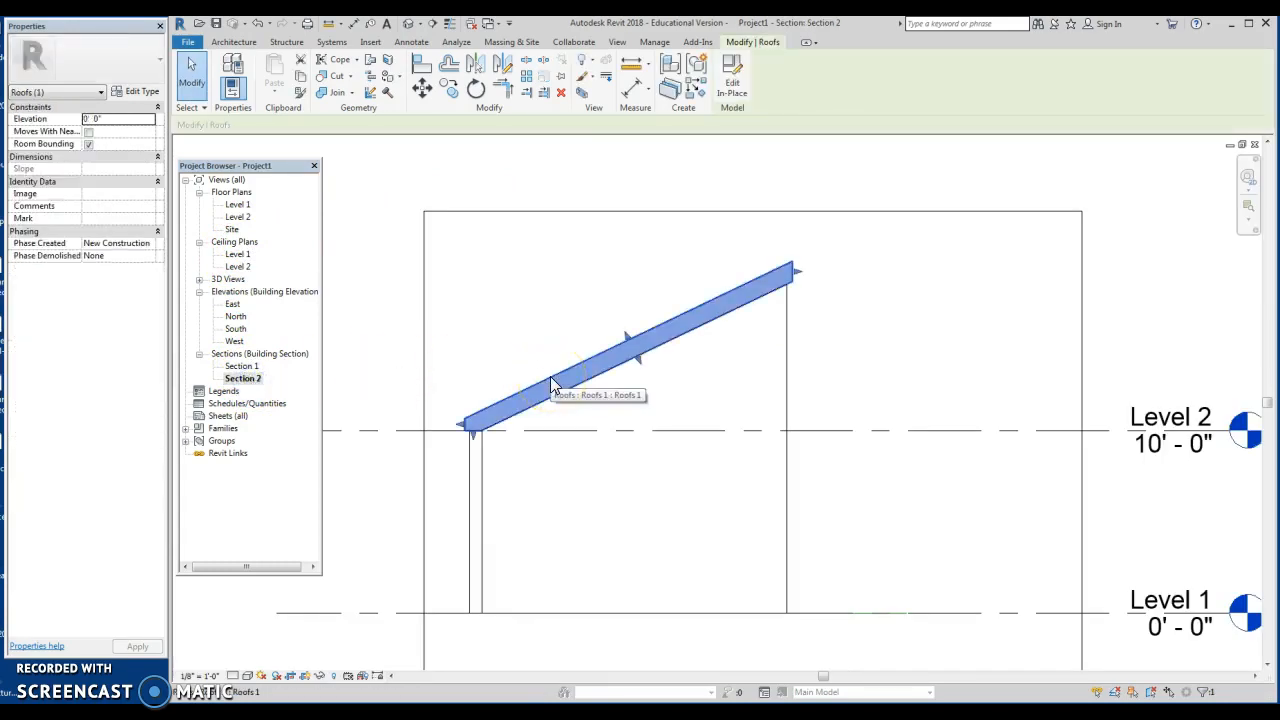
left_click(735, 75)
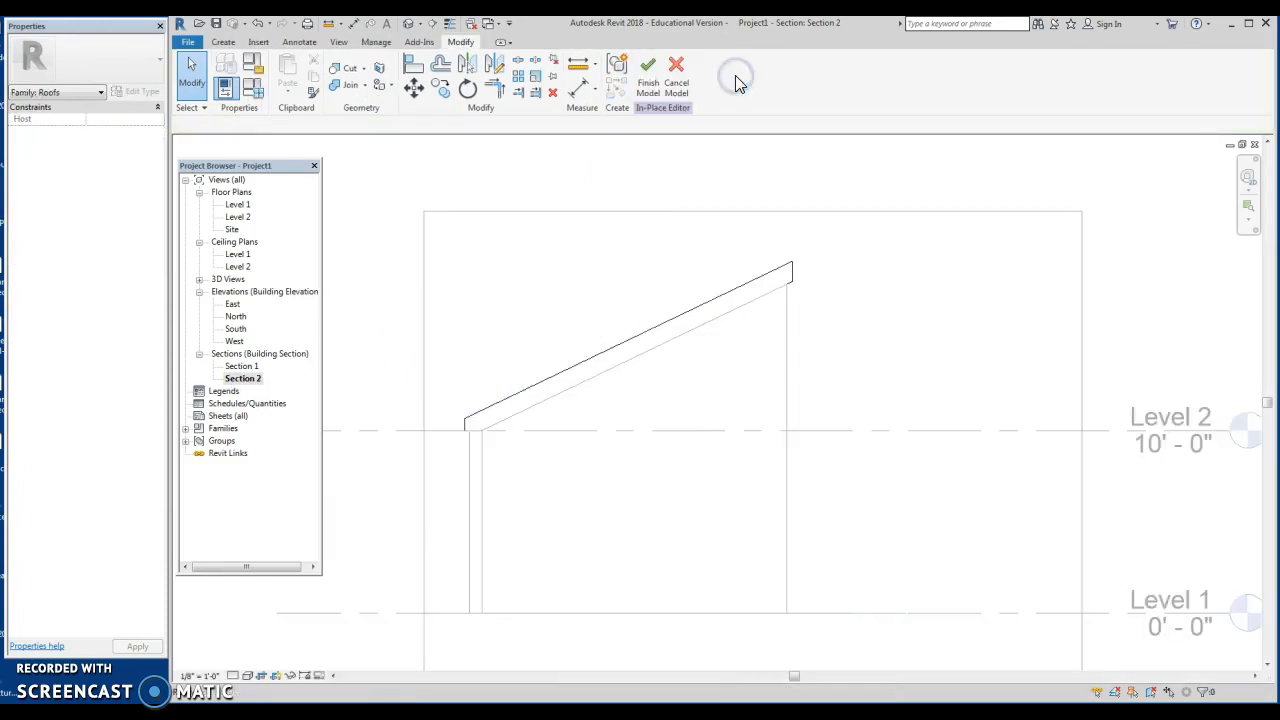
left_click(687, 317)
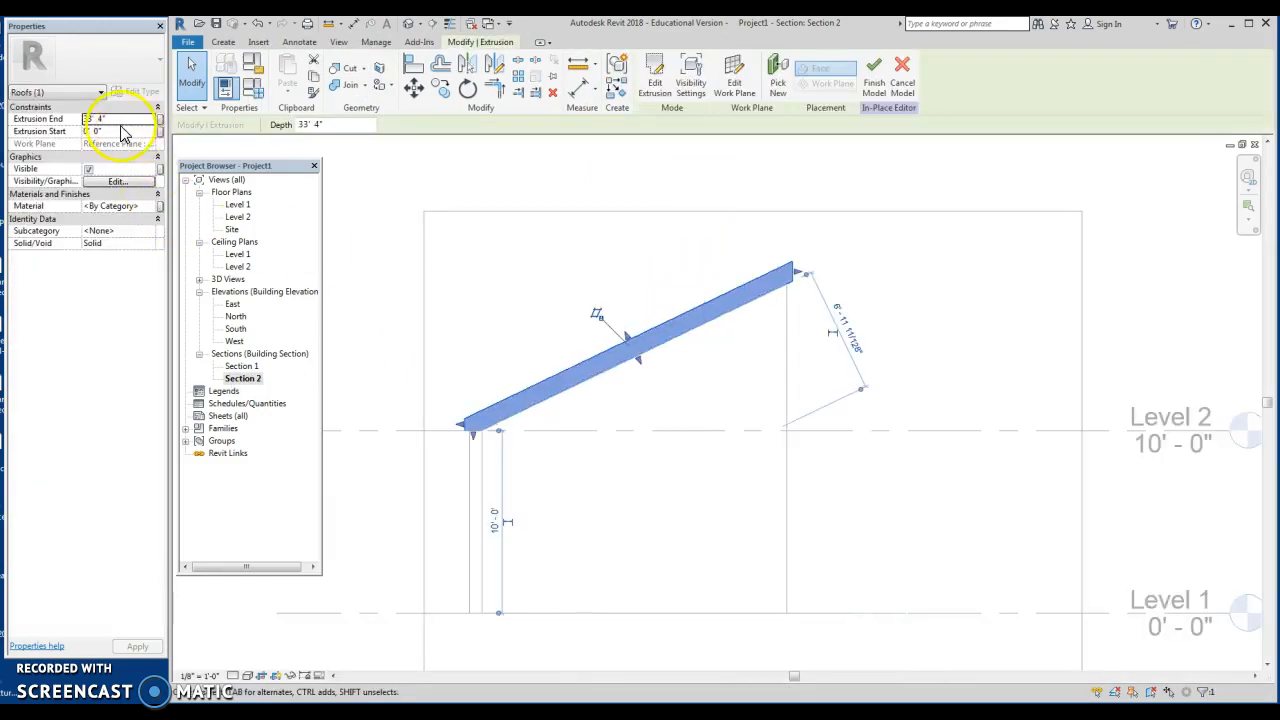
left_click(110, 120)
left_click(876, 70)
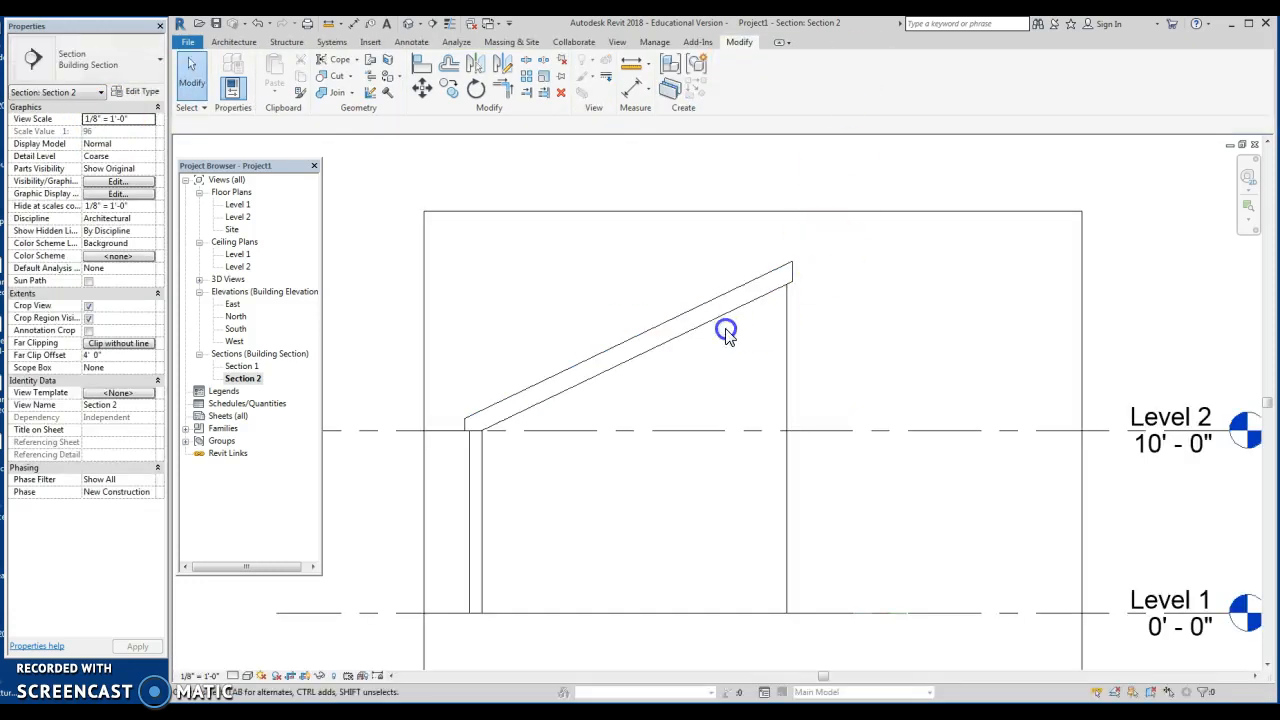
In the 3D view, attach the top of the west wall to the sloped roof.
left_click(409, 24)
middle_click_drag(584, 512, 856, 463, "shift")
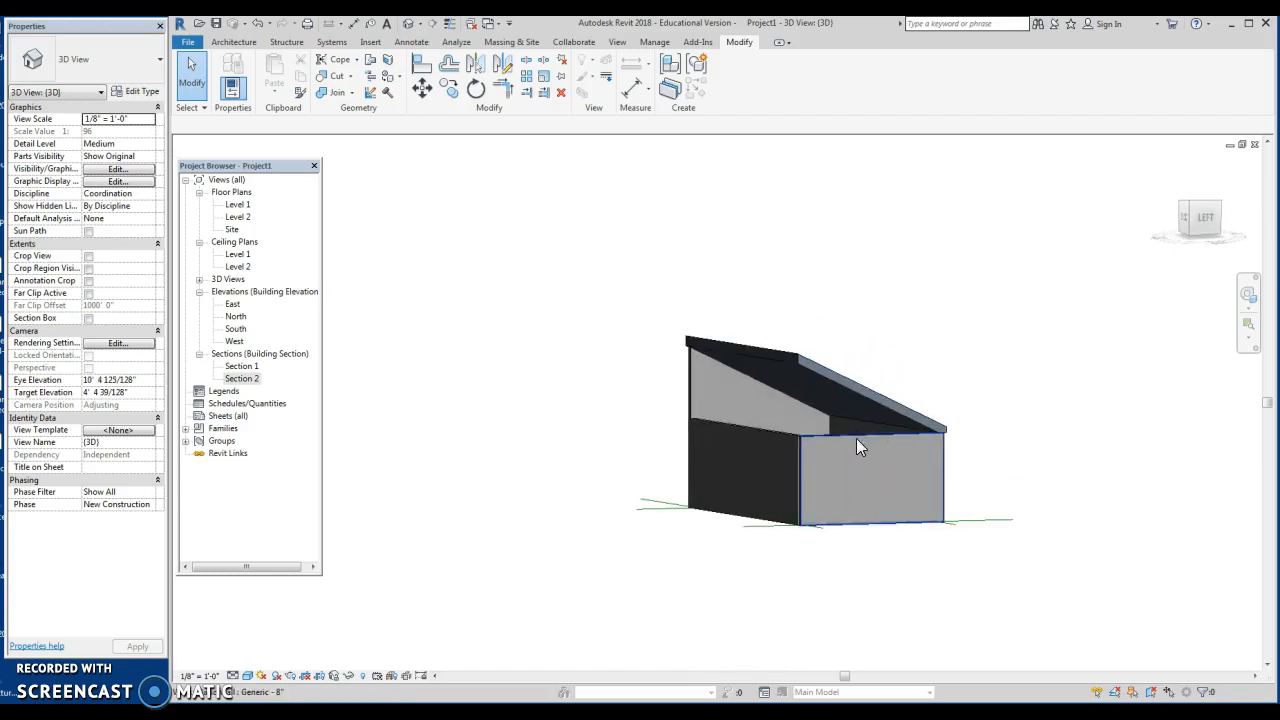
left_click(855, 440)
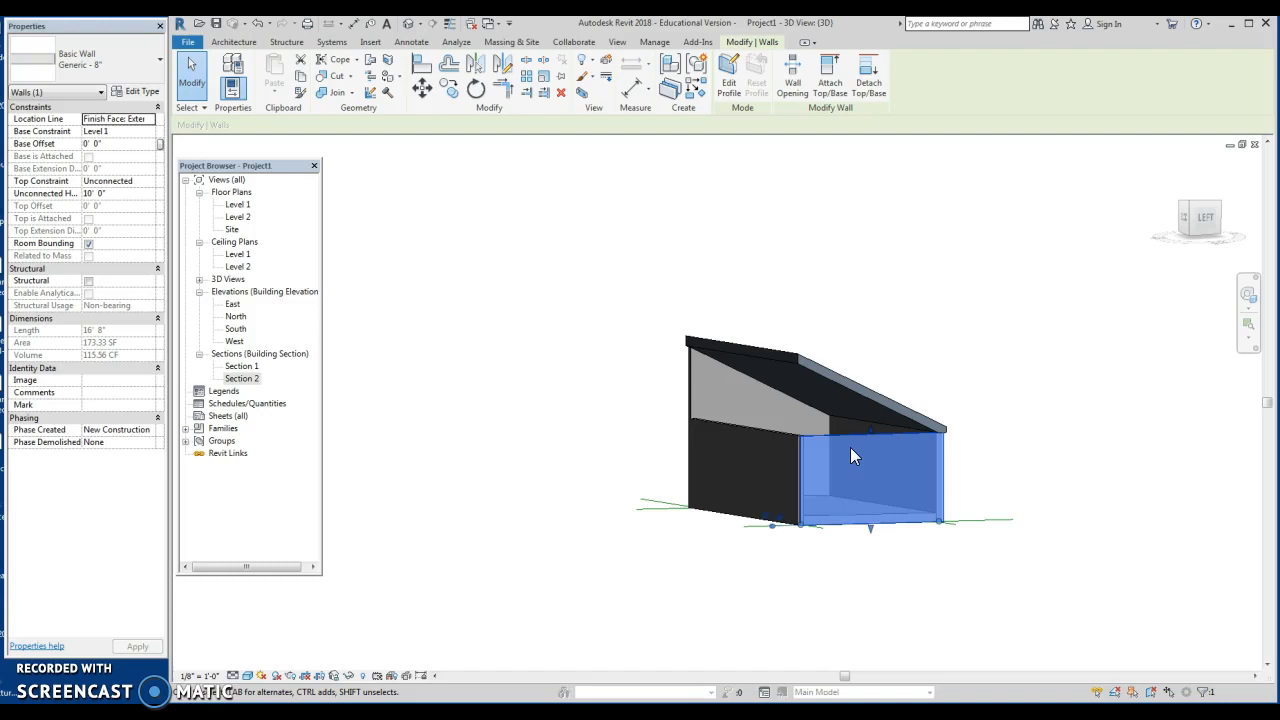
left_click(830, 85)
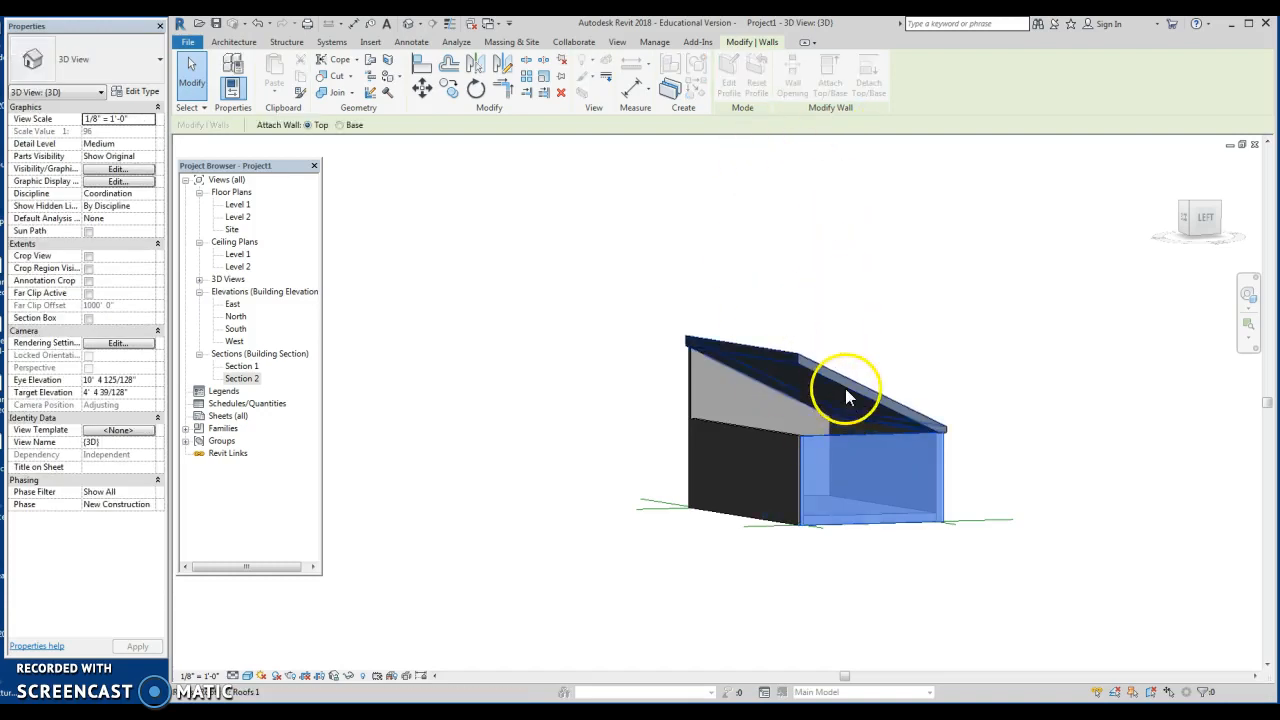
left_click(845, 388)
left_click(762, 310)
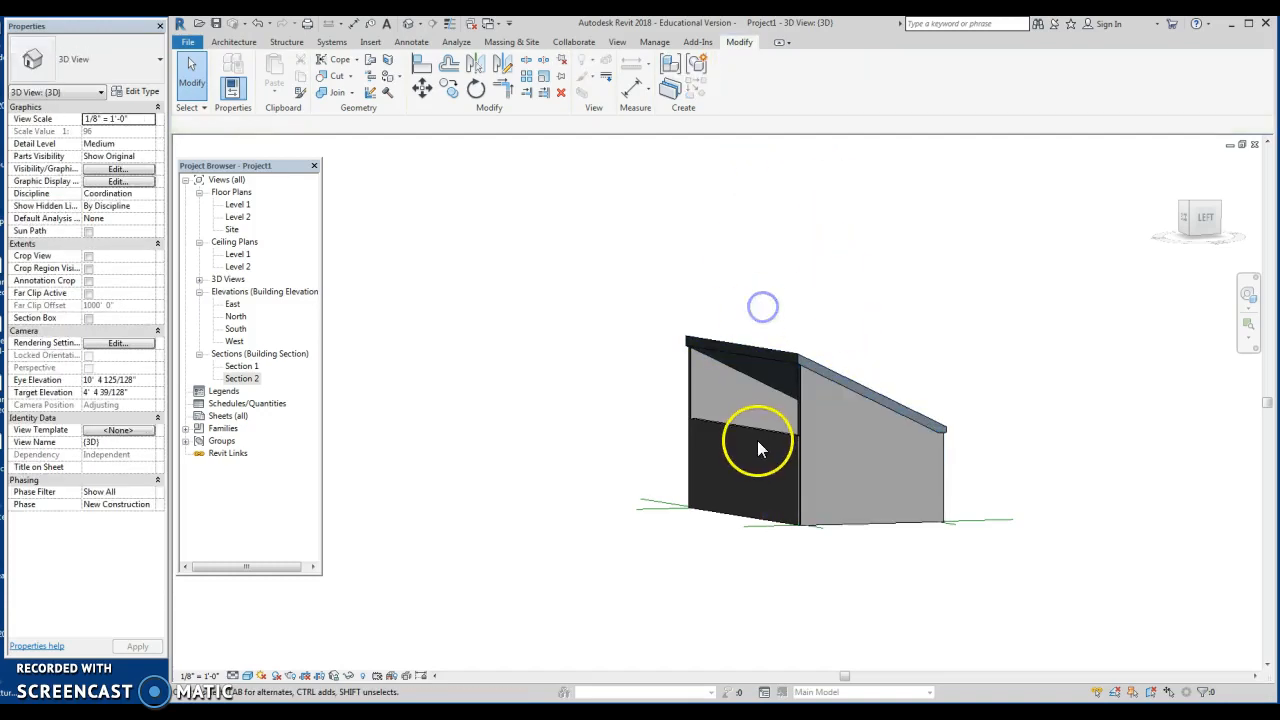
Attach the top of the north wall to the roof's high end and view the enclosed building from above.
left_click(748, 429)
left_click(812, 96)
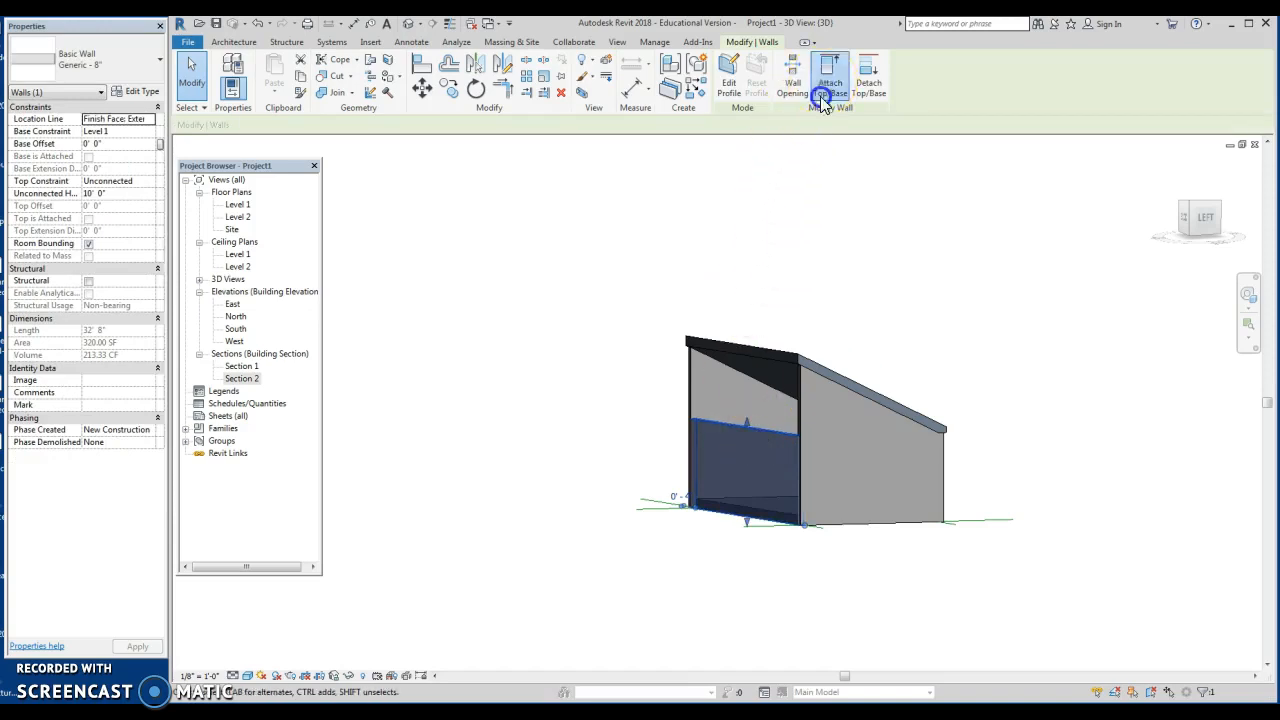
left_click(750, 350)
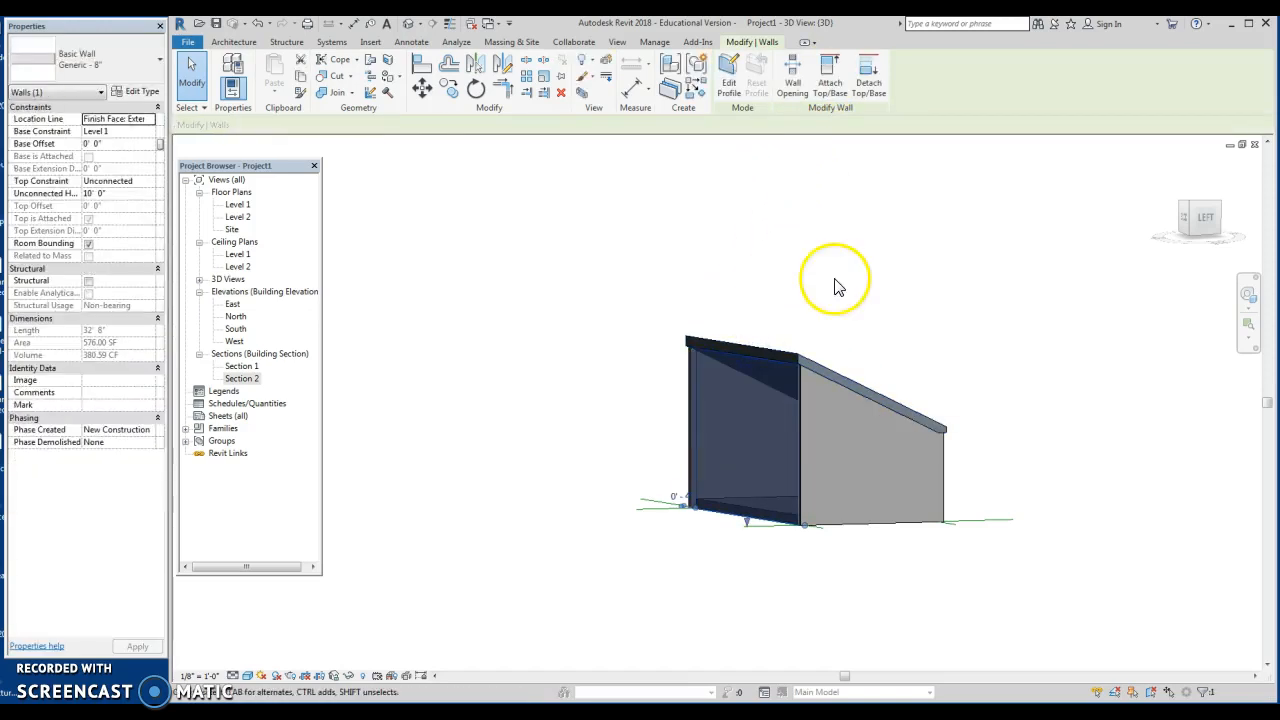
left_click(818, 308)
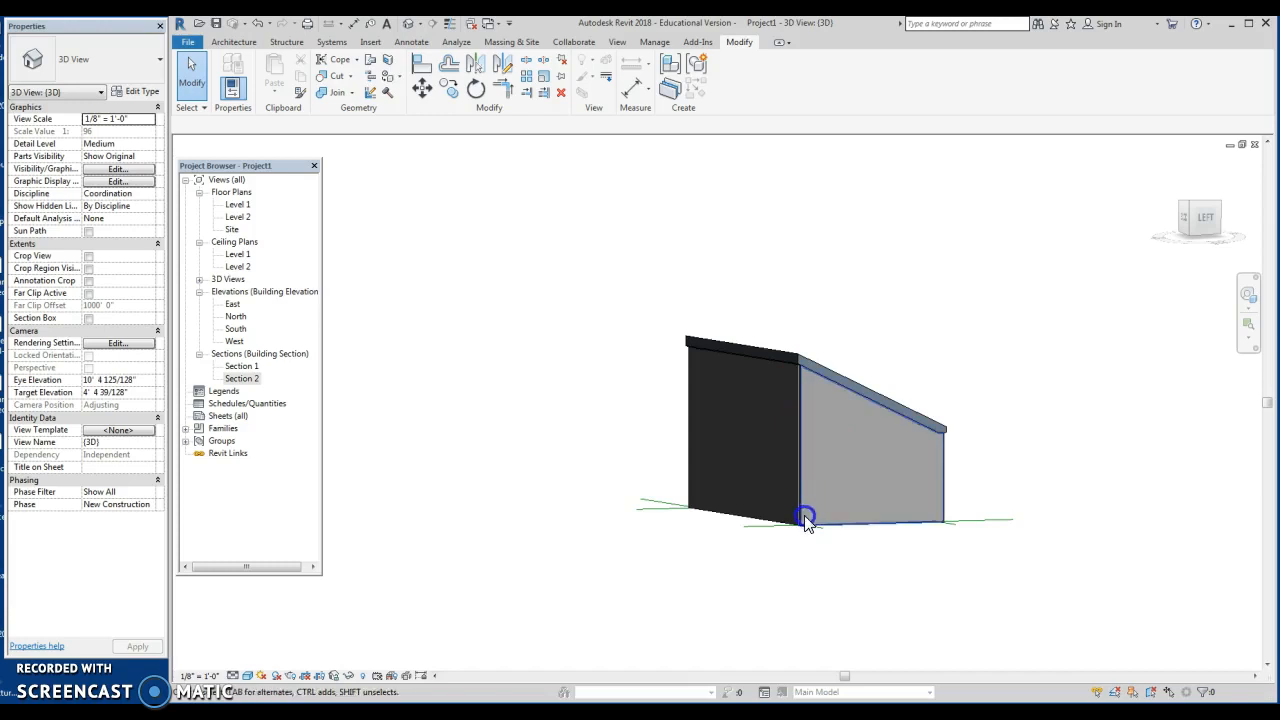
middle_click_drag(809, 537, 684, 580, "shift")
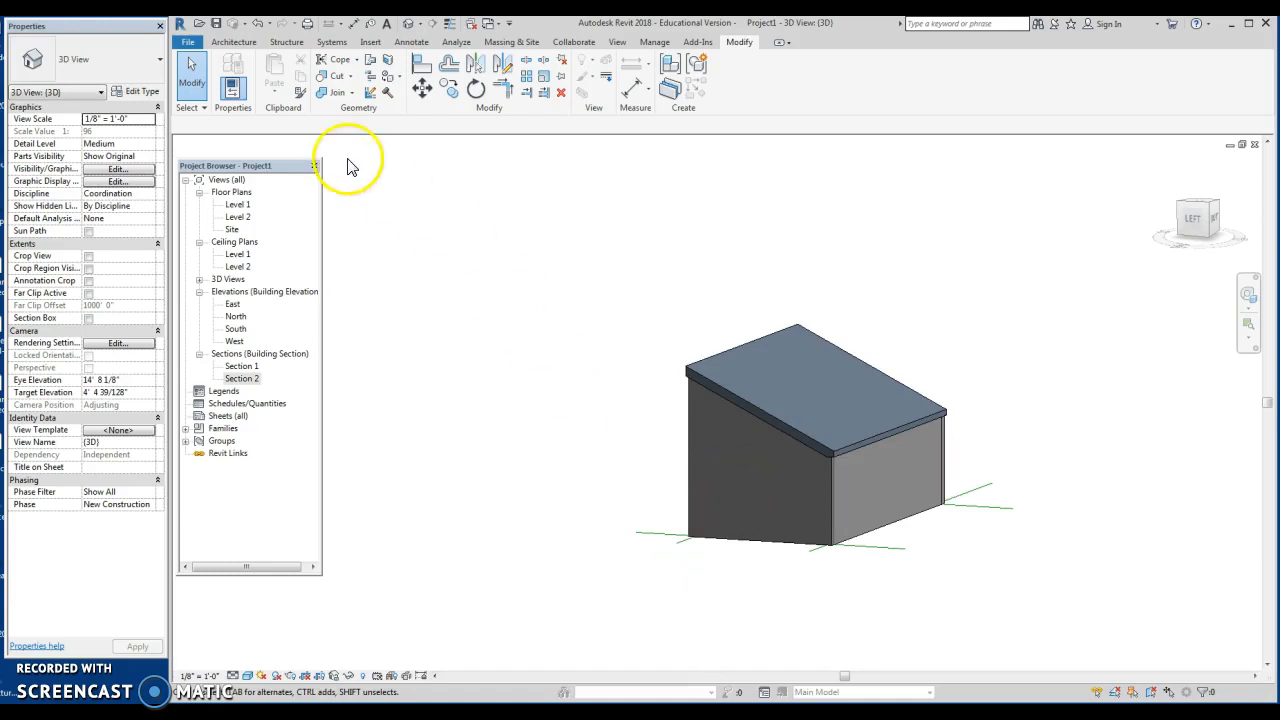
left_click(243, 46)
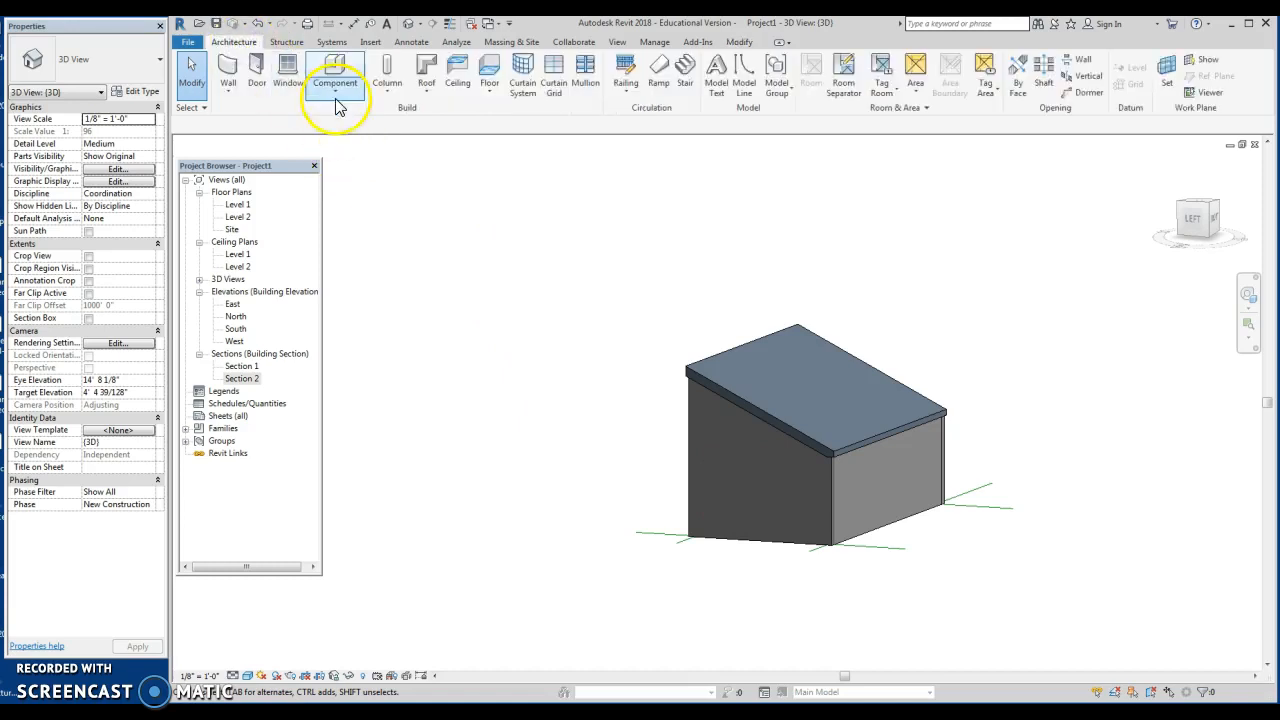
left_click(335, 86)
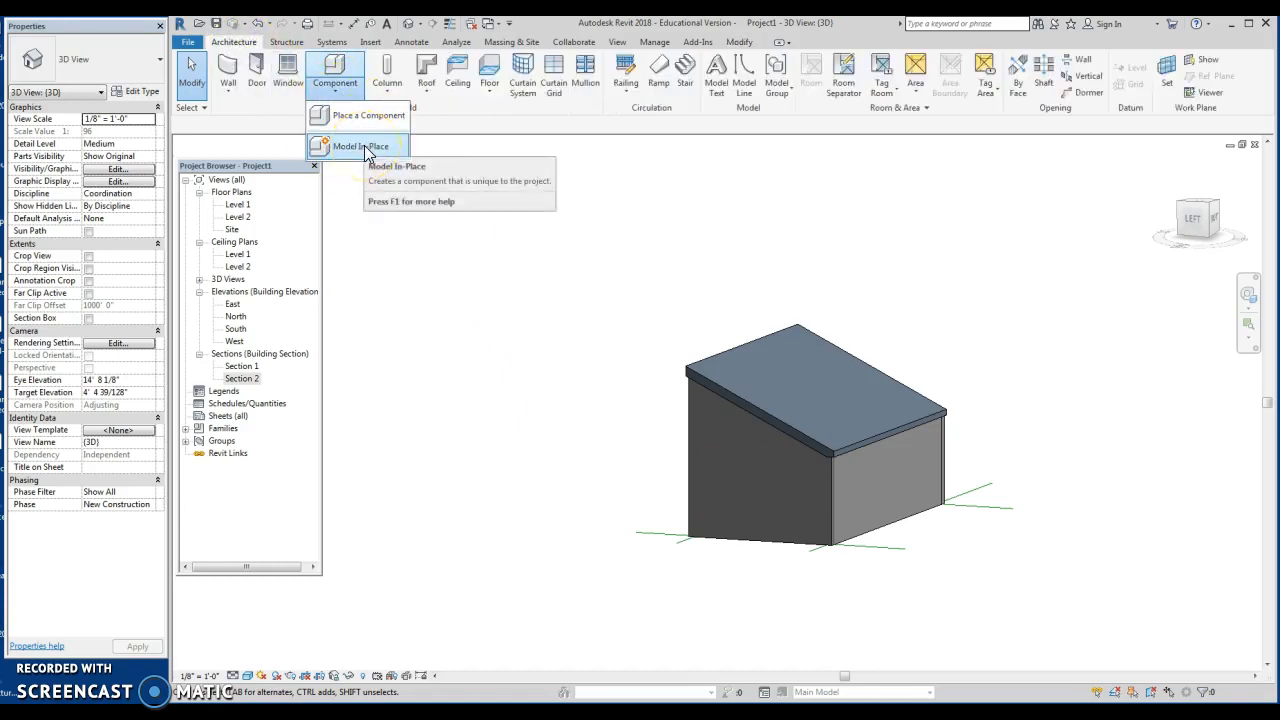